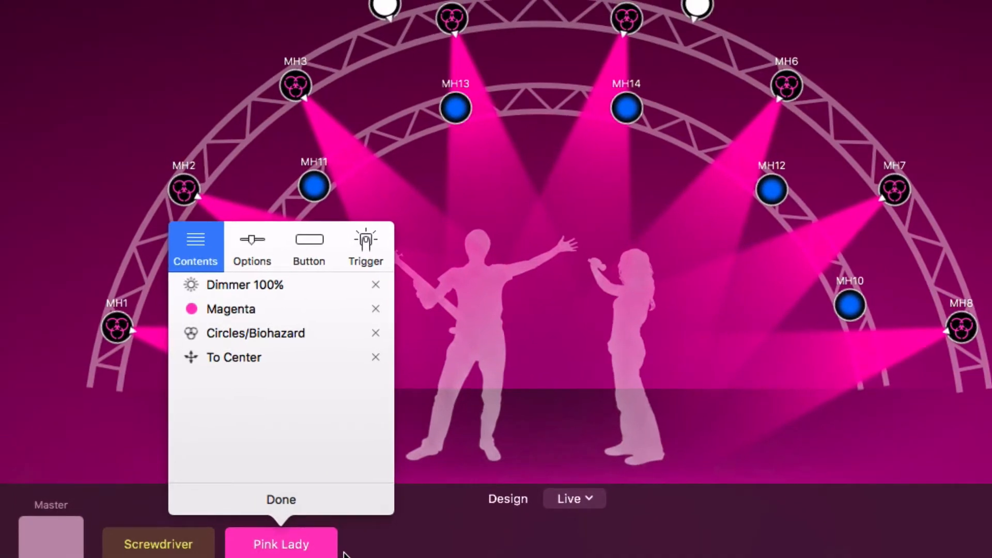
Step: Review the Dimmer 100%, Magenta and Circles/Biohazard presets inside the Pink Lady cue, and switch the cue off
{"action": "left_click", "coordinate": [315, 284]}
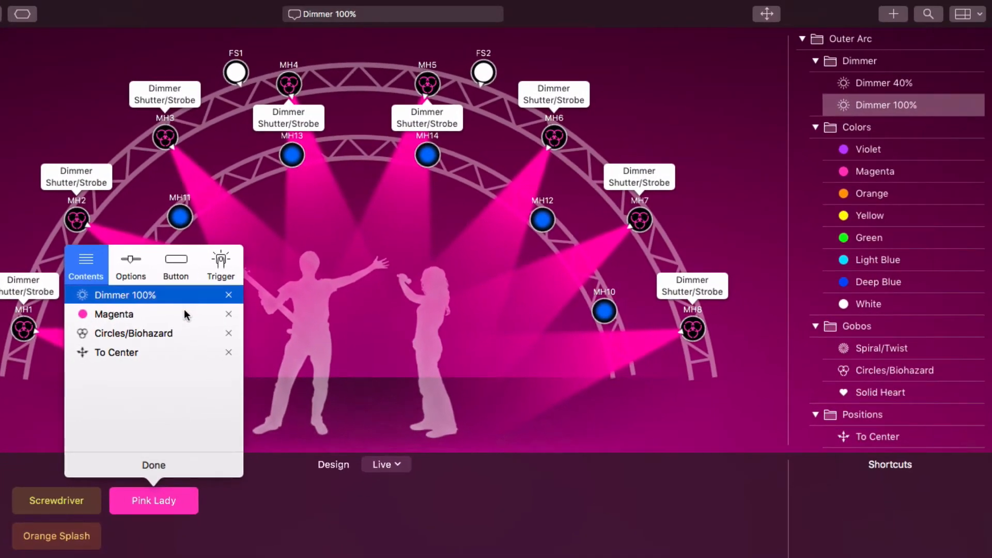
{"action": "left_click", "coordinate": [184, 313]}
{"action": "left_click", "coordinate": [187, 333]}
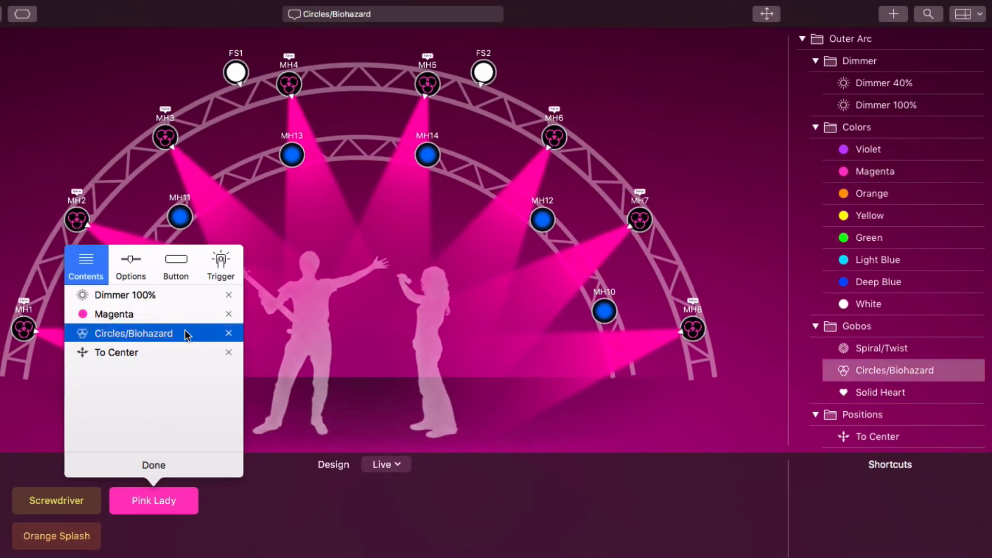
{"action": "left_click", "coordinate": [173, 502]}
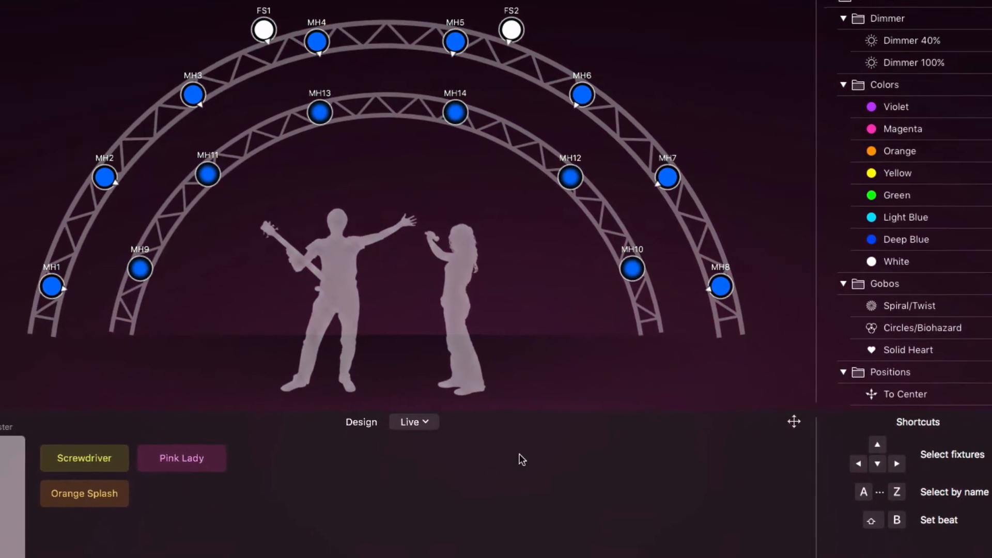
Step: Put the cue buttons into layout editing and move Pink Lady directly below Orange Splash
{"action": "left_click", "coordinate": [835, 360]}
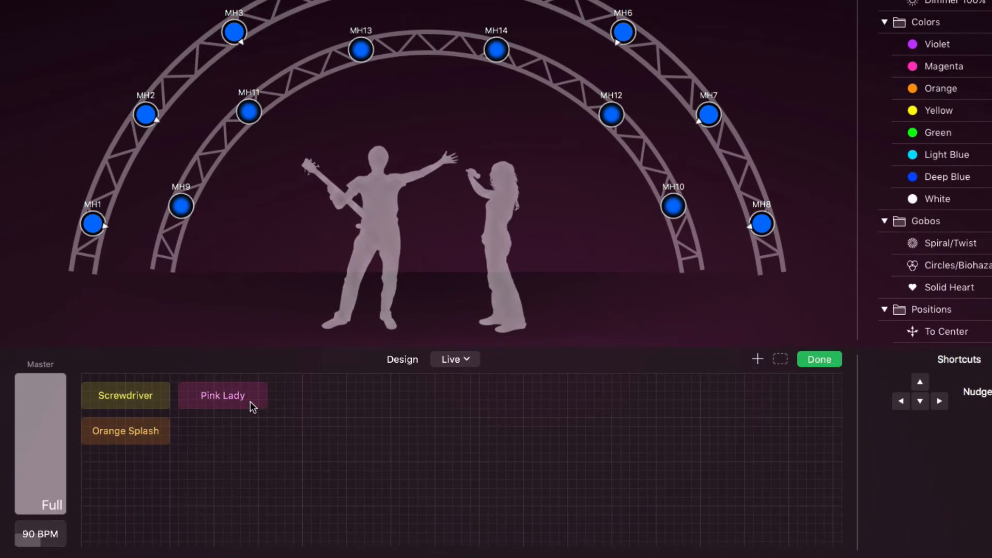
{"action": "left_click_drag", "start_coordinate": [252, 406], "coordinate": [170, 468]}
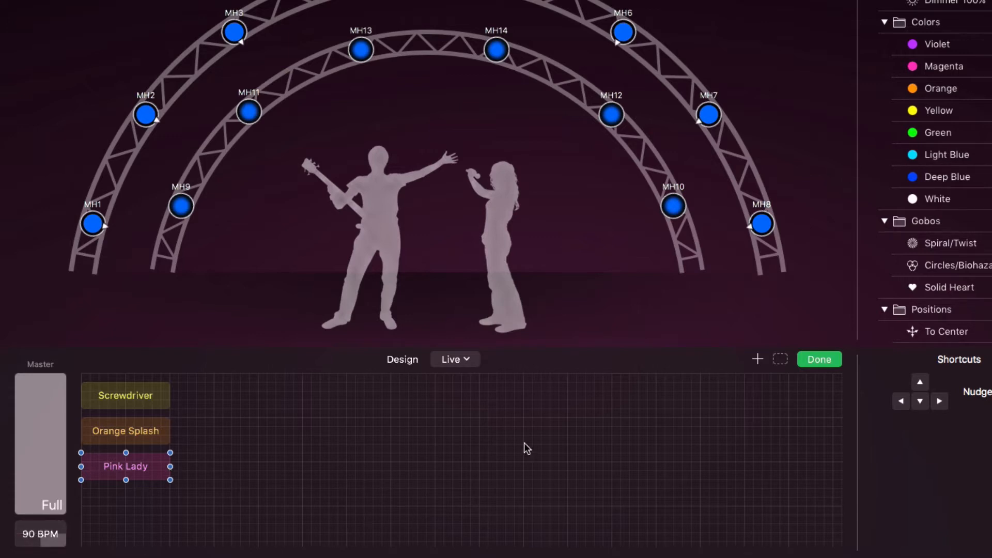
Step: Add a new empty cue and name it Green Poison
{"action": "left_click", "coordinate": [757, 359]}
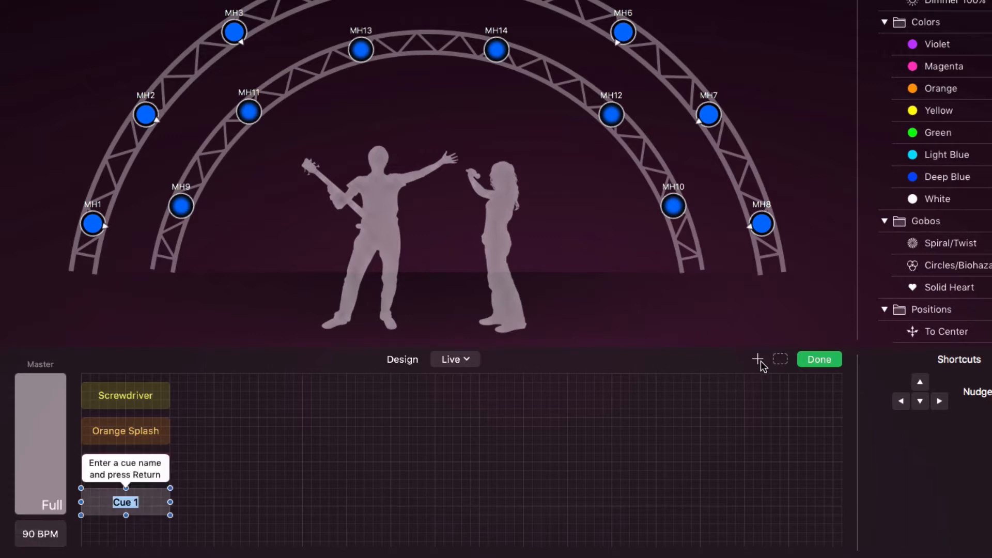
{"action": "type", "text": "Green Poison"}
{"action": "key", "text": "Return"}
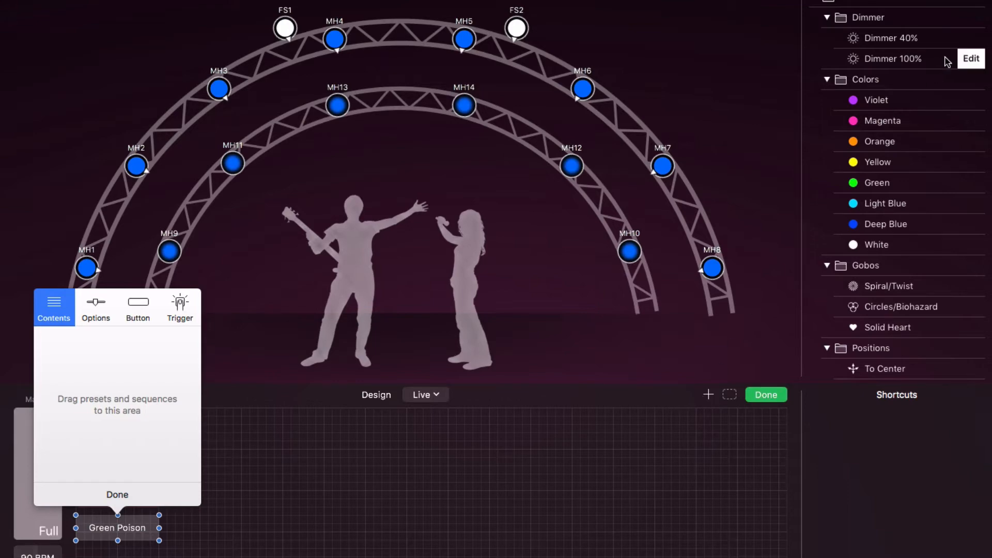
Step: Fill Green Poison with the Dimmer 100%, Green, Circles/Biohazard and To Center presets, and place its button beside Screwdriver
{"action": "left_click_drag", "start_coordinate": [899, 58], "coordinate": [169, 365]}
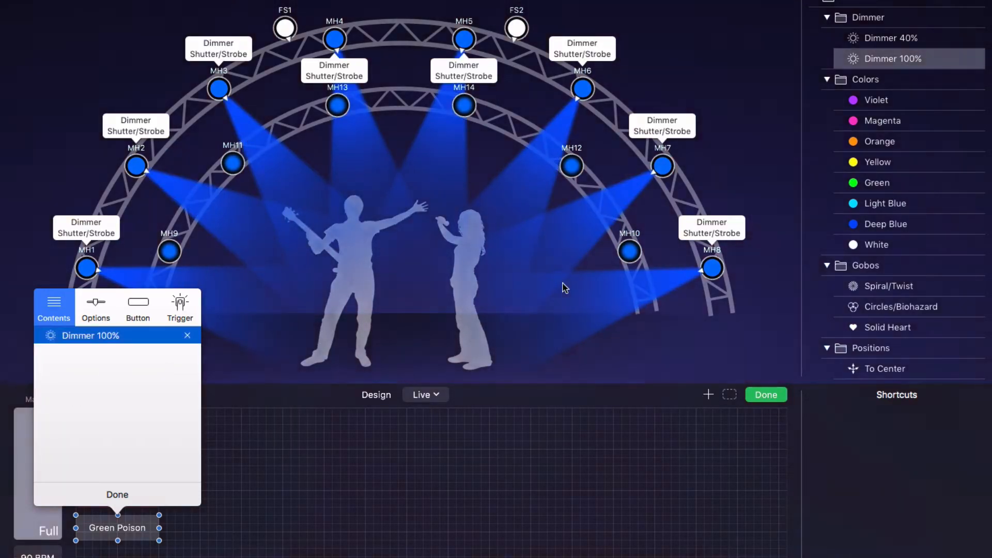
{"action": "left_click_drag", "start_coordinate": [920, 187], "coordinate": [144, 401]}
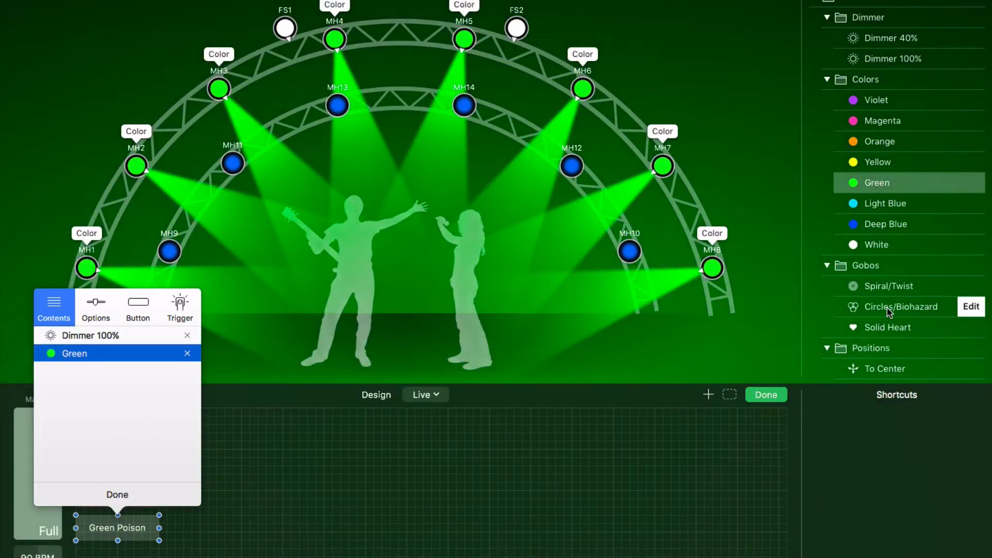
{"action": "left_click_drag", "start_coordinate": [902, 306], "coordinate": [141, 408]}
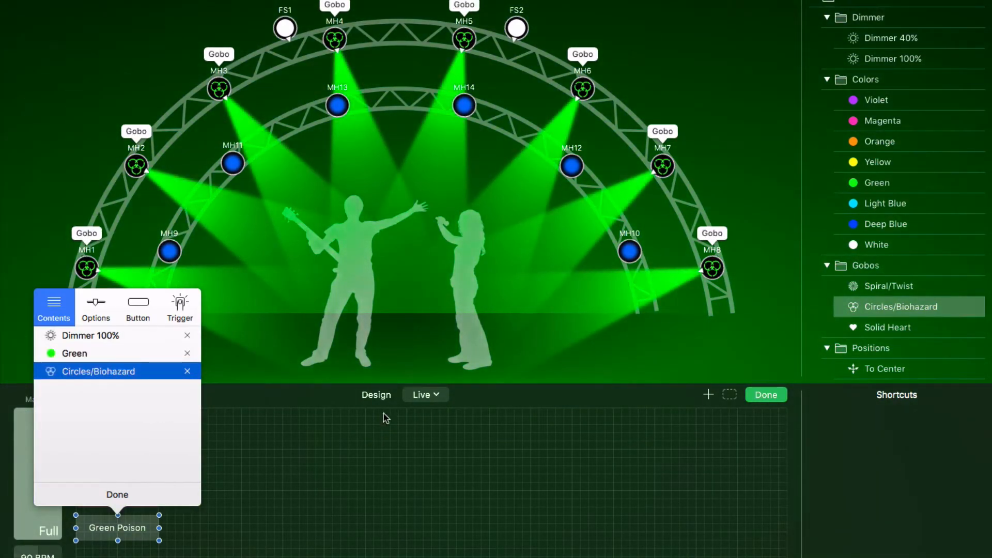
{"action": "left_click_drag", "start_coordinate": [918, 371], "coordinate": [83, 409]}
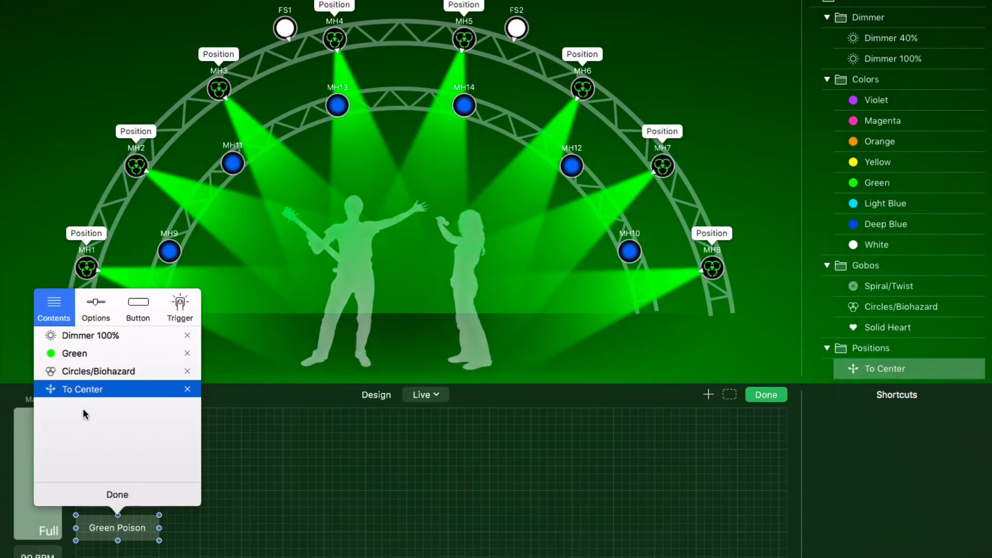
{"action": "left_click", "coordinate": [140, 495]}
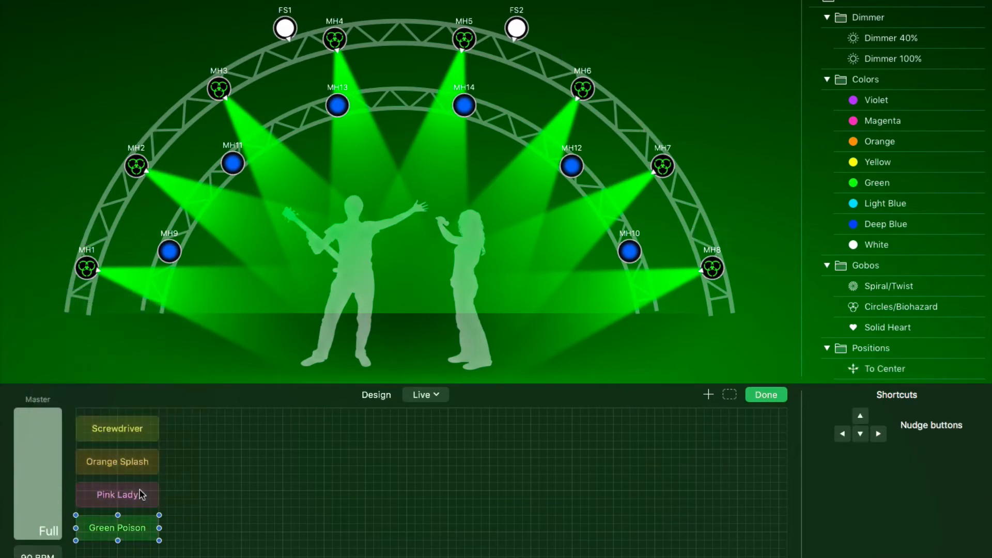
{"action": "left_click_drag", "start_coordinate": [142, 541], "coordinate": [230, 437]}
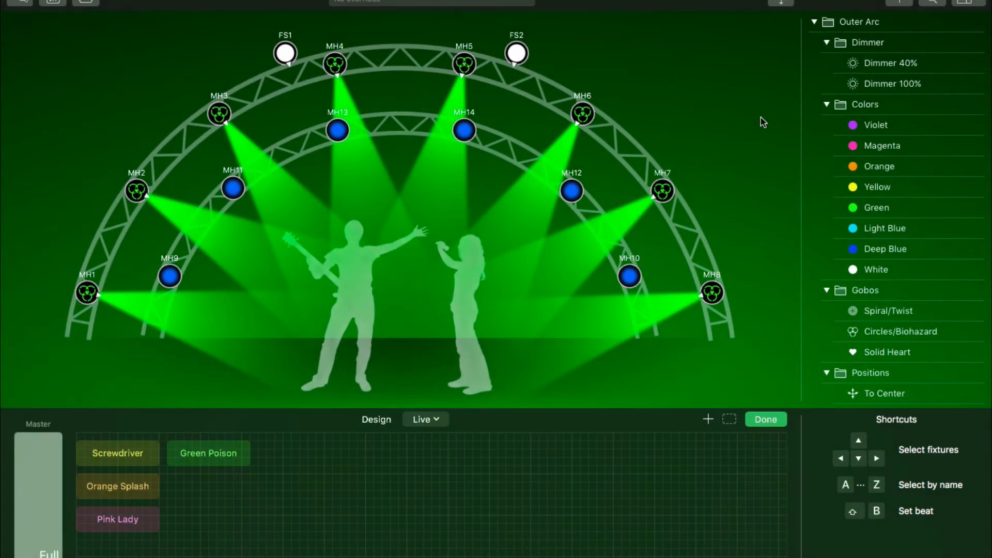
Step: Create a cue below Green Poison from the combined Dimmer 100%, Light Blue and Spiral/Twist presets
{"action": "left_click", "coordinate": [945, 84]}
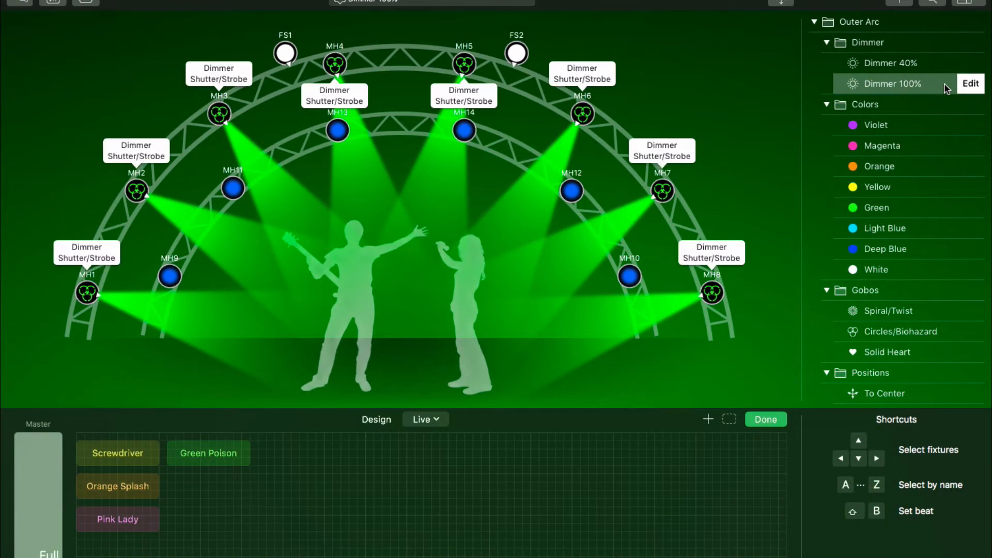
{"action": "left_click", "coordinate": [930, 226]}
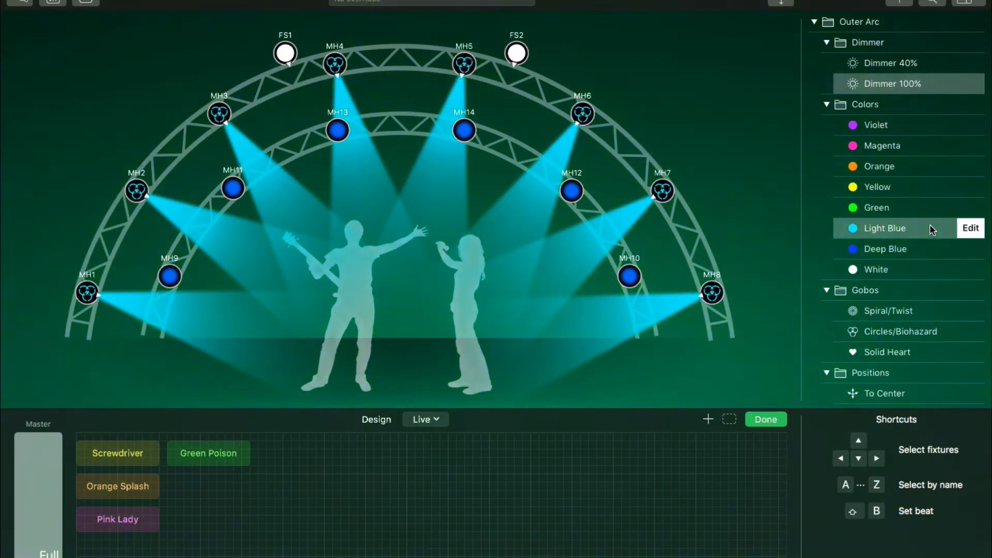
{"action": "left_click", "coordinate": [861, 312]}
{"action": "left_click_drag", "start_coordinate": [861, 310], "coordinate": [252, 459]}
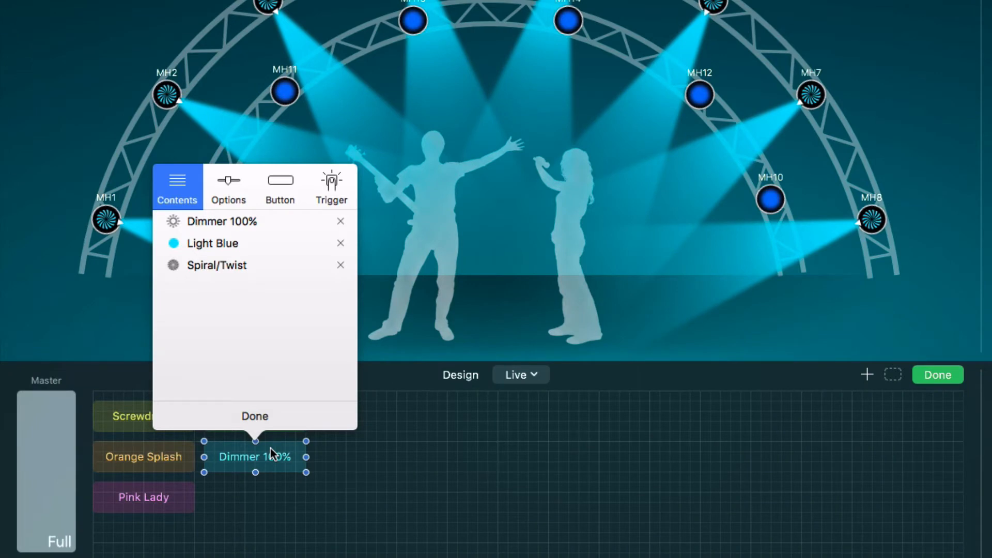
Step: Rename the cue below Green Poison as Blue Lagoon and add the Down position preset to it
{"action": "double_click", "coordinate": [271, 448]}
{"action": "type", "text": "Blue L"}
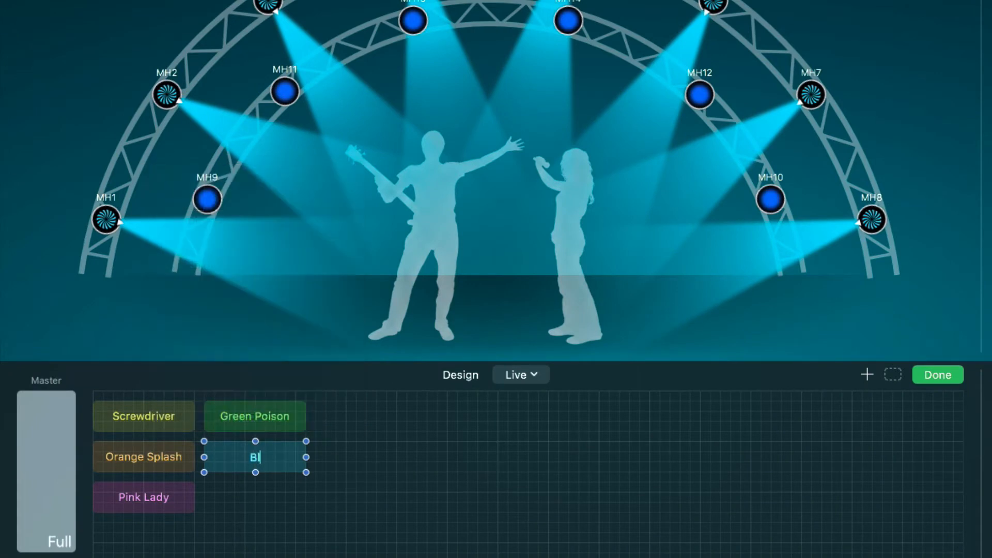
{"action": "type", "text": "agoon"}
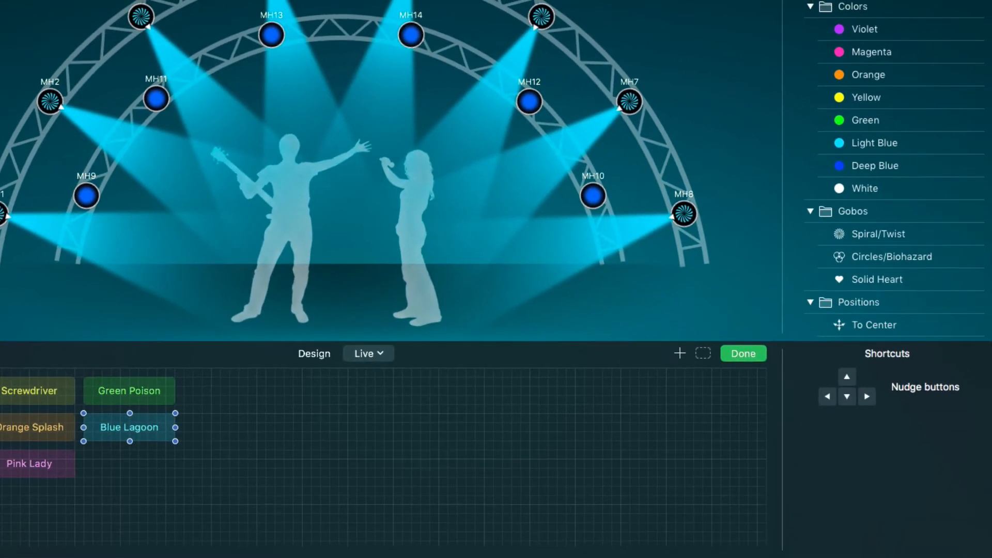
{"action": "scroll", "coordinate": [913, 303], "scroll_direction": "down", "scroll_amount": 5}
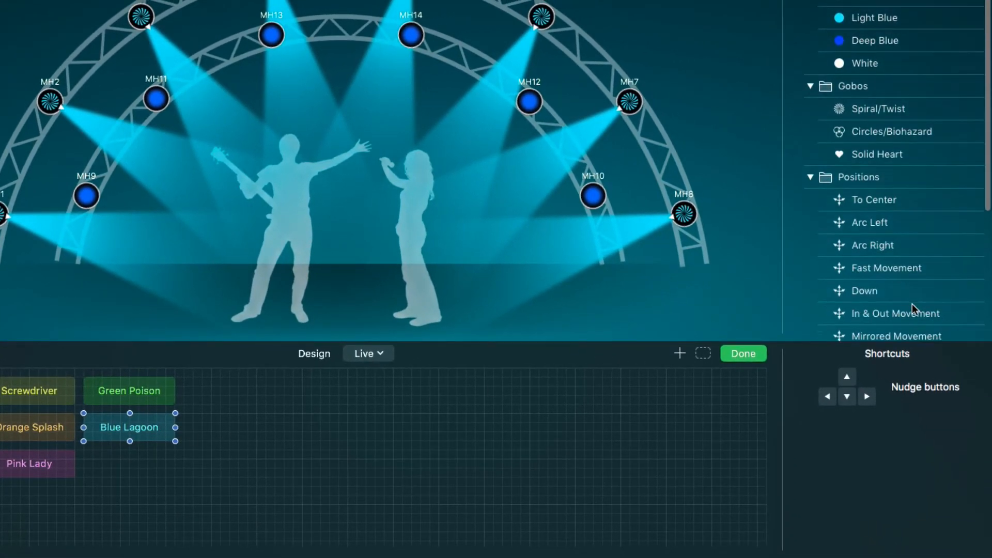
{"action": "left_click_drag", "start_coordinate": [912, 290], "coordinate": [166, 436]}
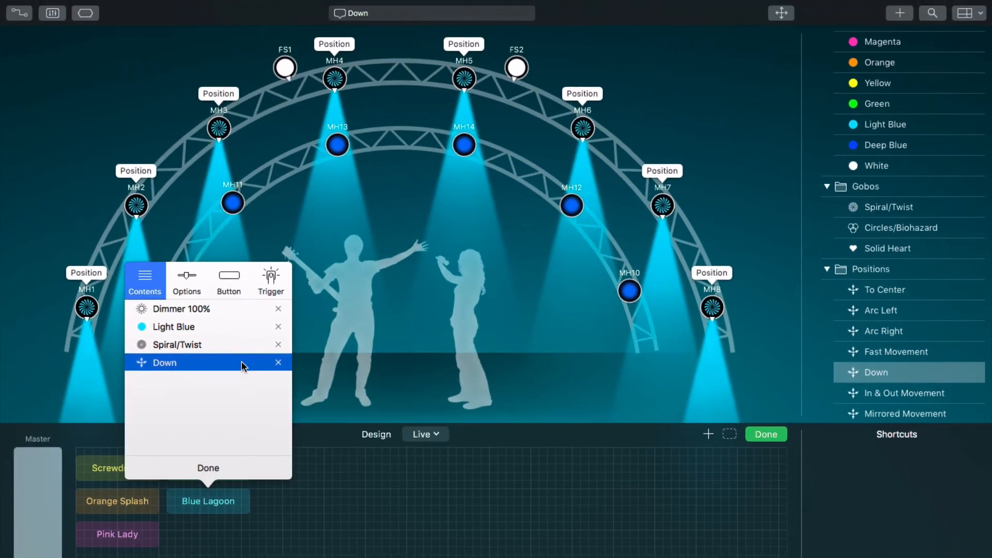
Step: Open the Down preset for editing from the Blue Lagoon cue's contents and end the edit
{"action": "right_click", "coordinate": [241, 364]}
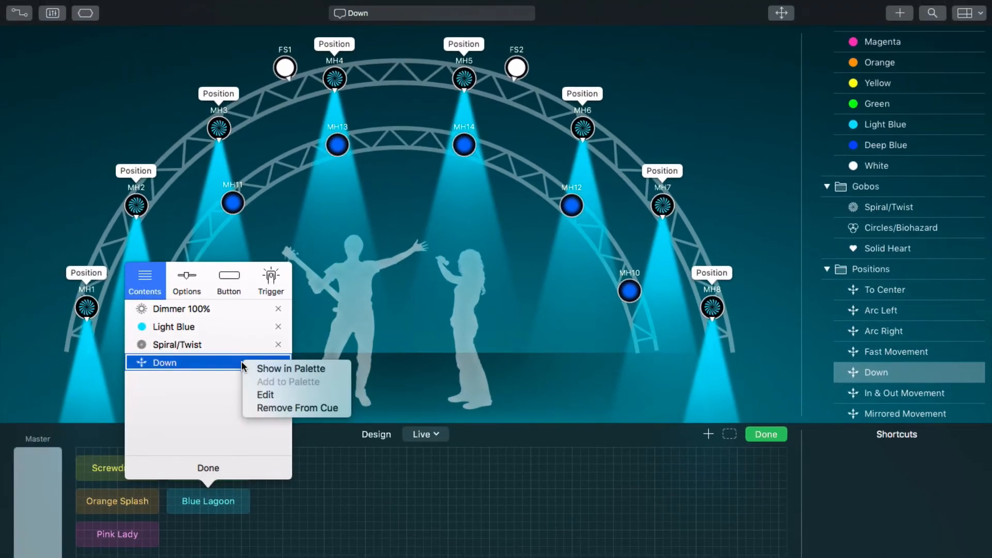
{"action": "left_click", "coordinate": [273, 394]}
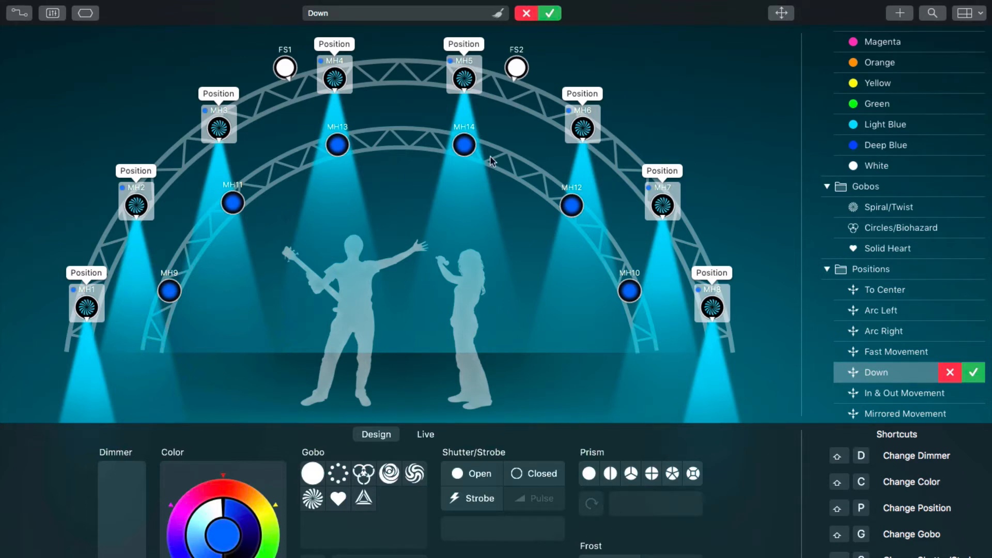
{"action": "left_click", "coordinate": [550, 14]}
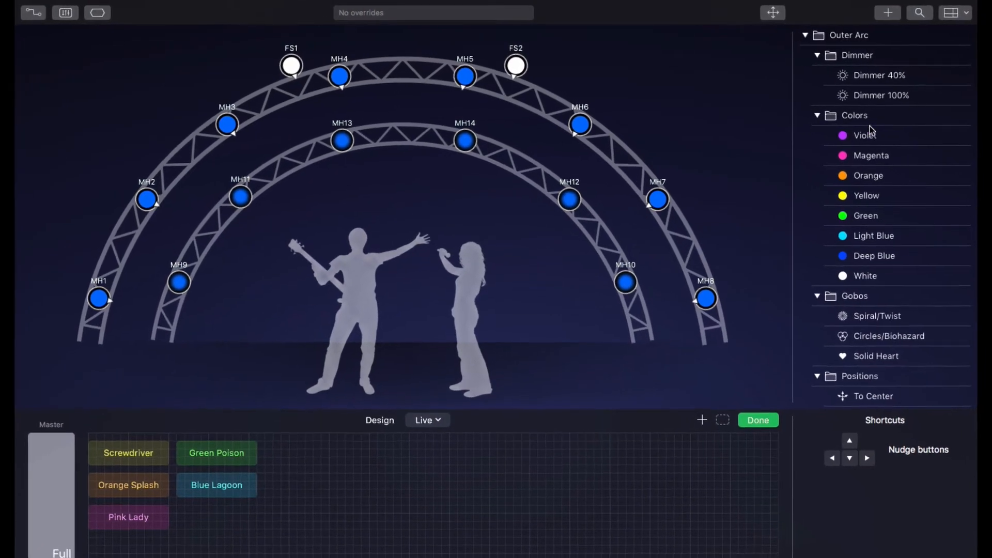
Step: Activate the Dimmer 100%, Deep Blue and To Center presets for the outer arc
{"action": "left_click", "coordinate": [912, 97]}
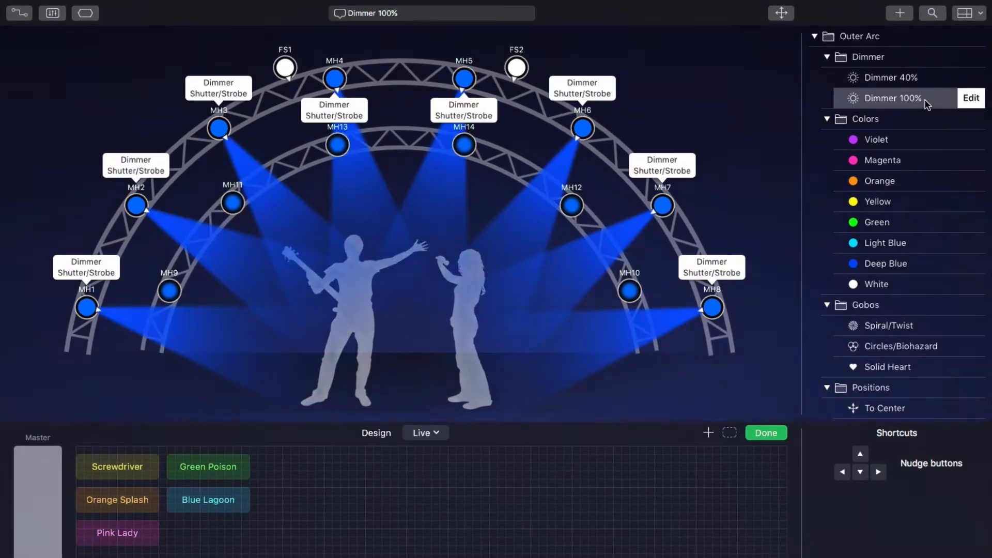
{"action": "left_click", "coordinate": [912, 267]}
{"action": "left_click", "coordinate": [902, 409]}
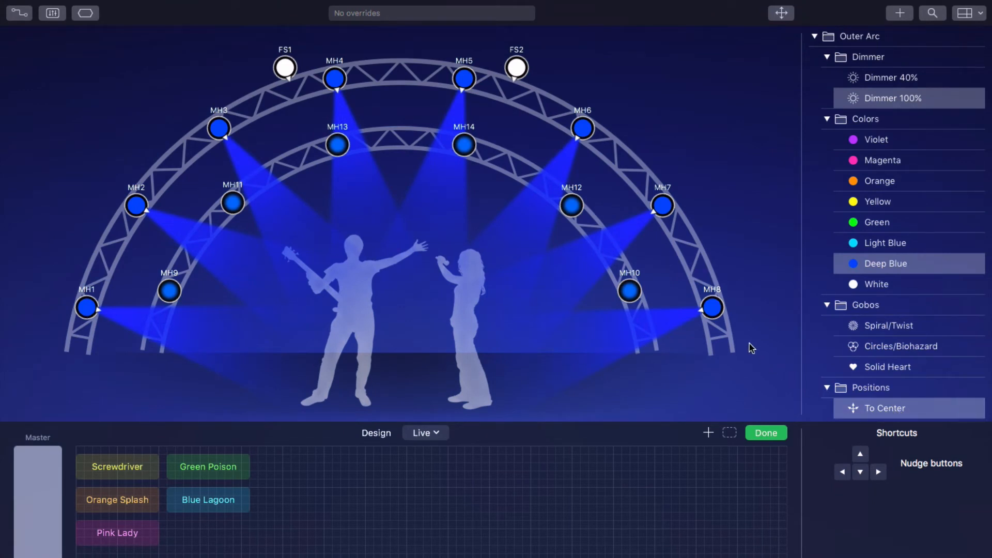
Step: Set the iris size of the outer arc fixtures MH1 to MH8 to 40%
{"action": "right_click", "coordinate": [711, 294]}
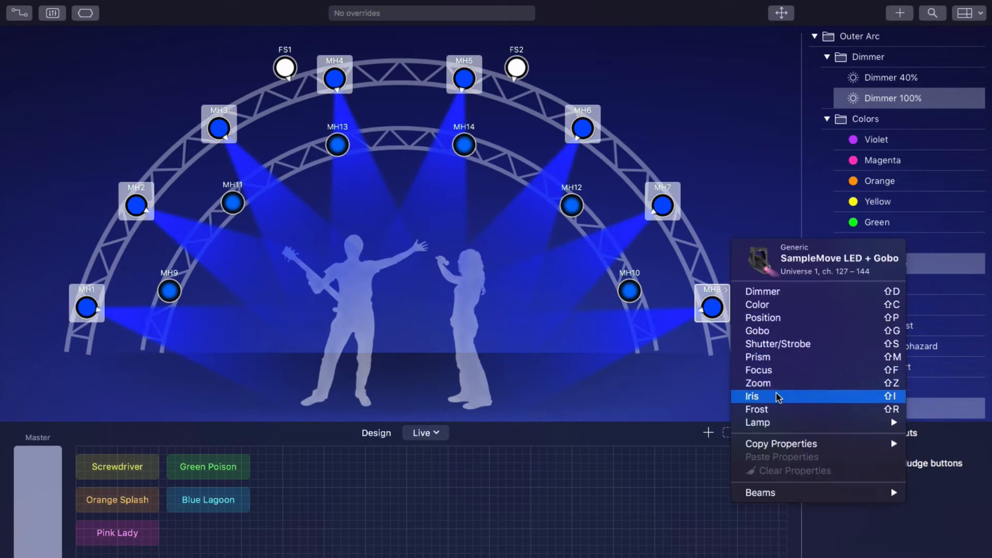
{"action": "left_click", "coordinate": [752, 396]}
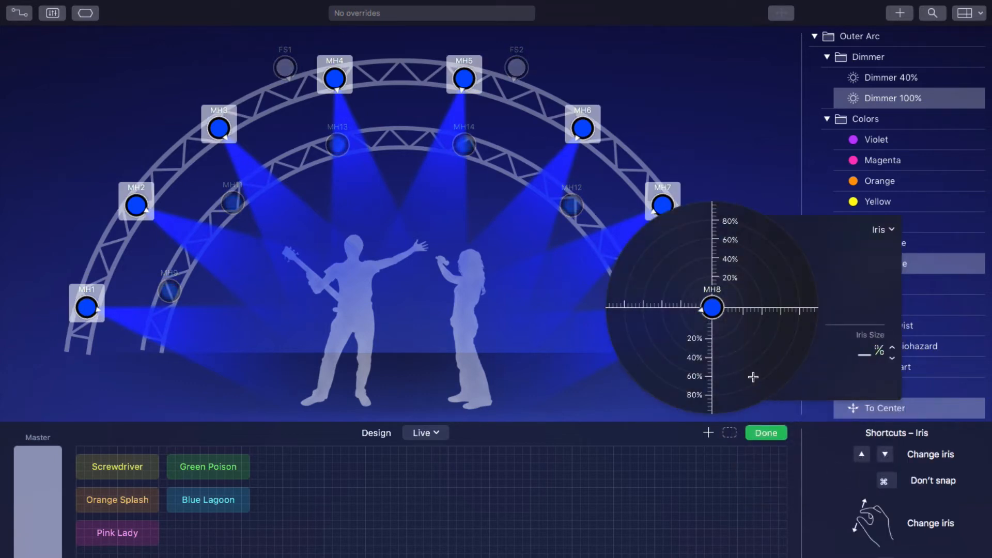
{"action": "left_click_drag", "start_coordinate": [753, 377], "coordinate": [739, 354]}
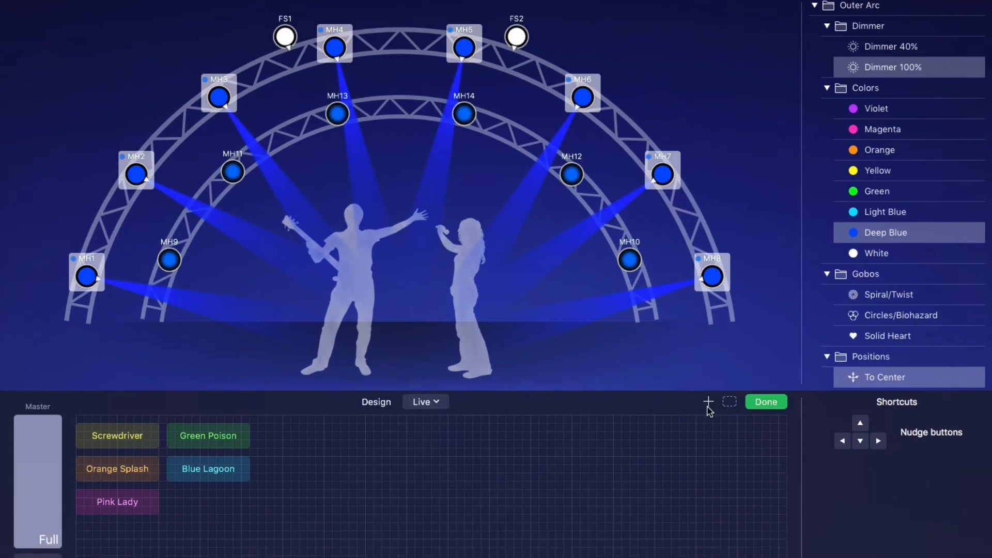
Step: Add a cue from the current stage look and name it Bluebird
{"action": "left_click", "coordinate": [708, 433]}
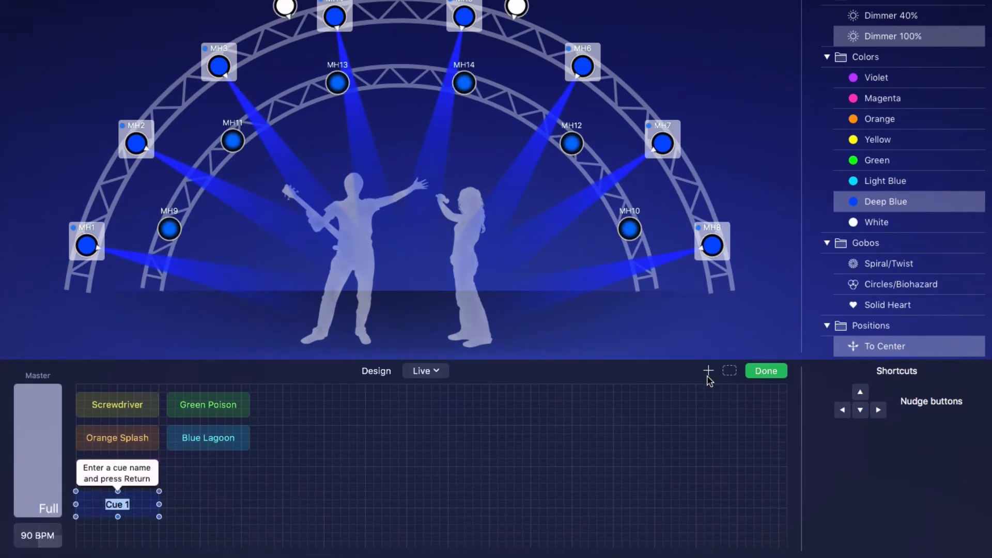
{"action": "type", "text": "Bluebird"}
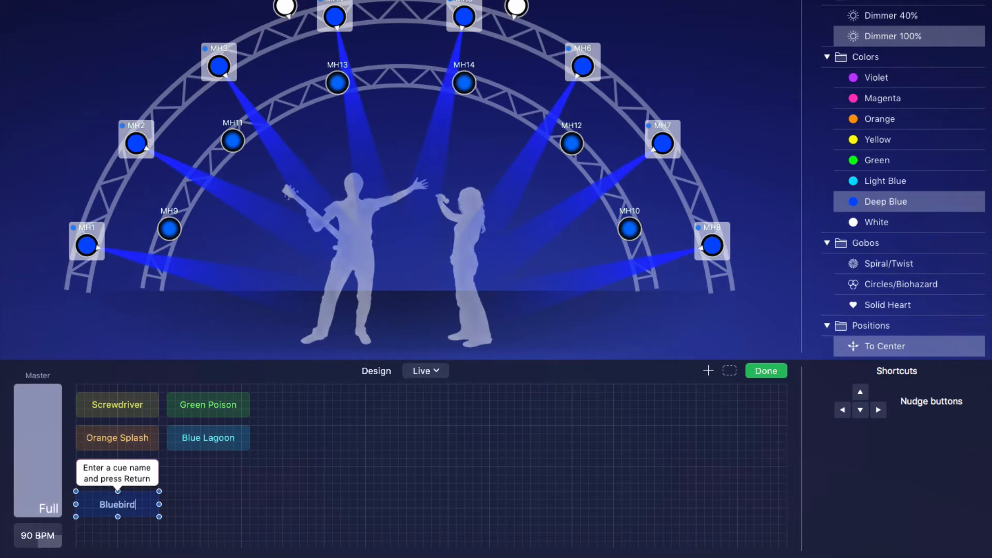
{"action": "key", "text": "Return"}
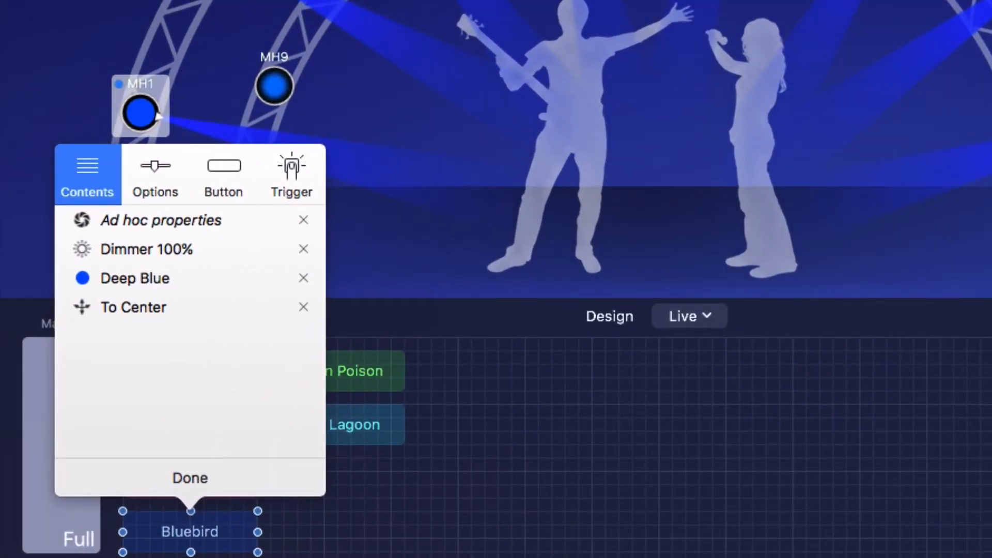
Step: Edit the Bluebird cue's ad hoc properties and reduce the iris size of MH1 to MH8 to 20%
{"action": "left_click", "coordinate": [255, 221]}
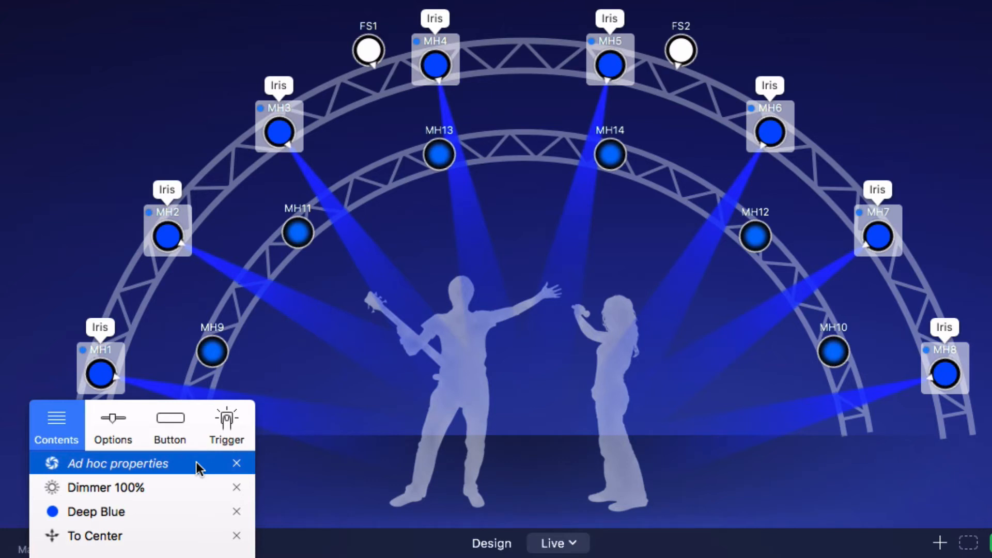
{"action": "right_click", "coordinate": [197, 464]}
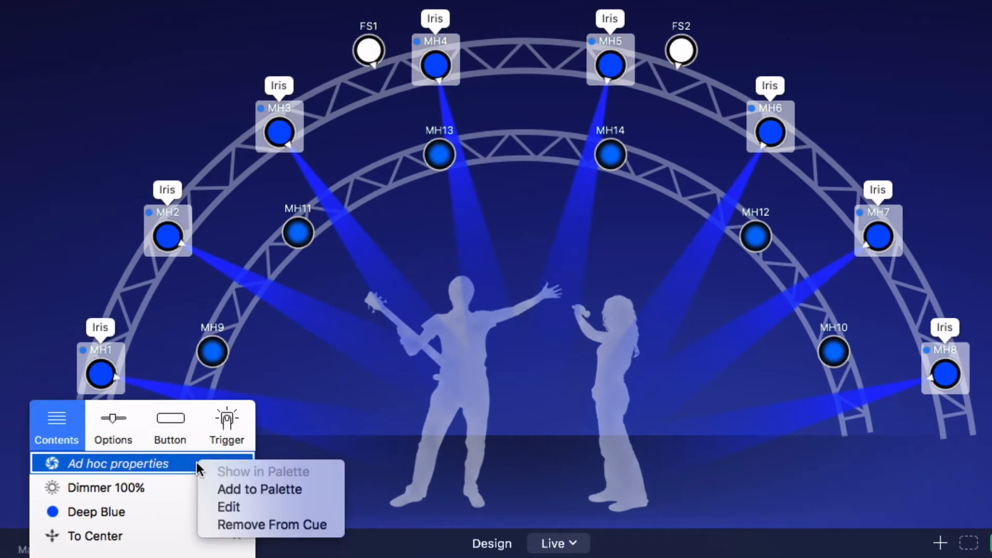
{"action": "left_click", "coordinate": [230, 507]}
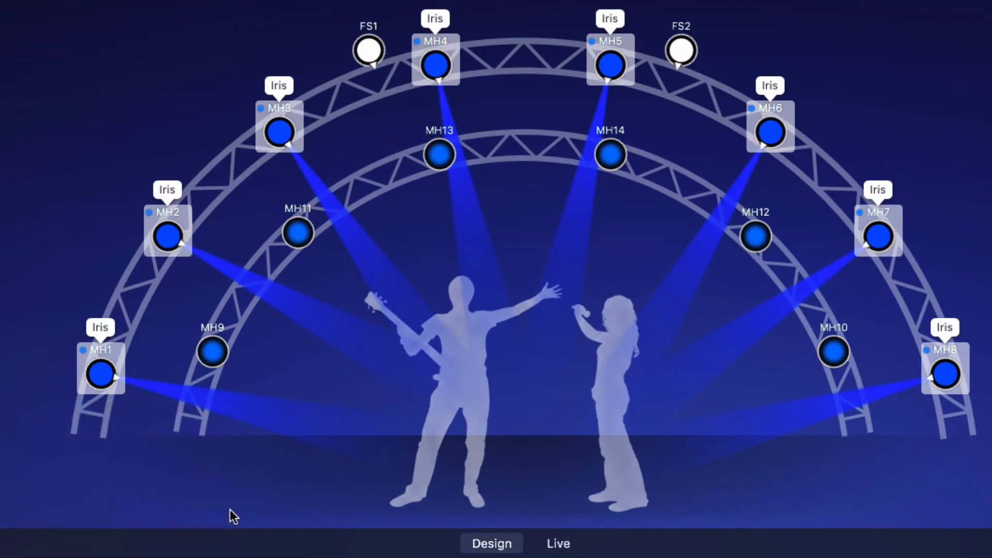
{"action": "left_click", "coordinate": [96, 331]}
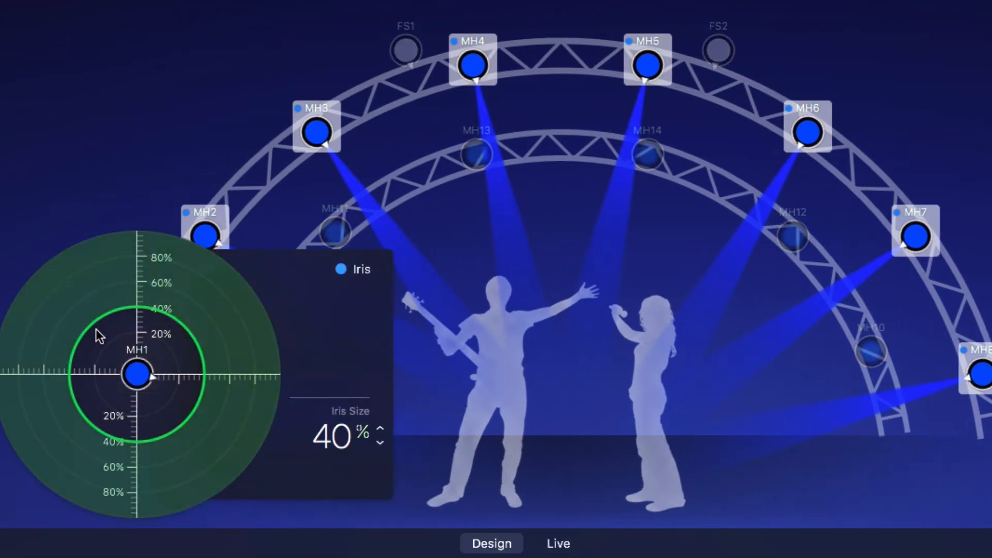
{"action": "left_click_drag", "start_coordinate": [156, 430], "coordinate": [153, 415]}
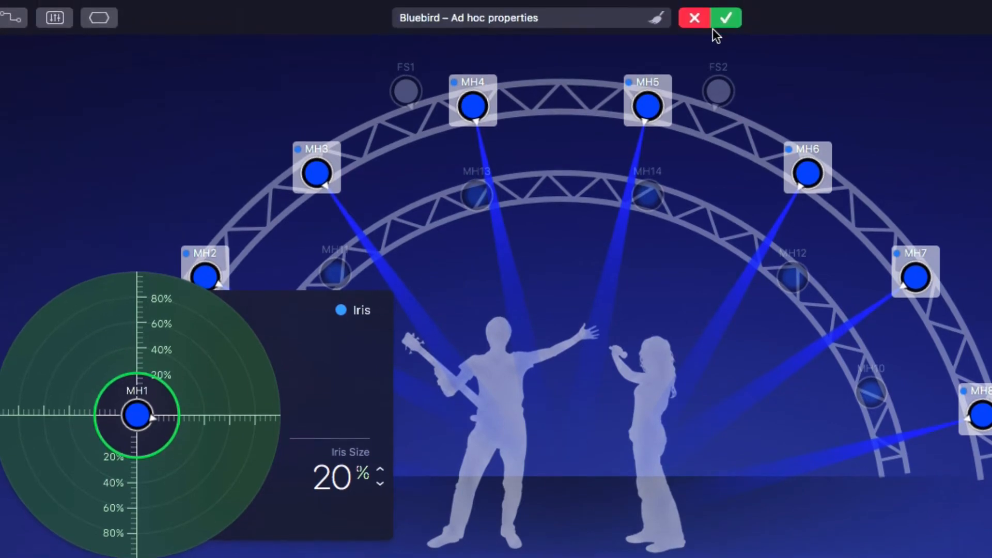
{"action": "left_click", "coordinate": [725, 18]}
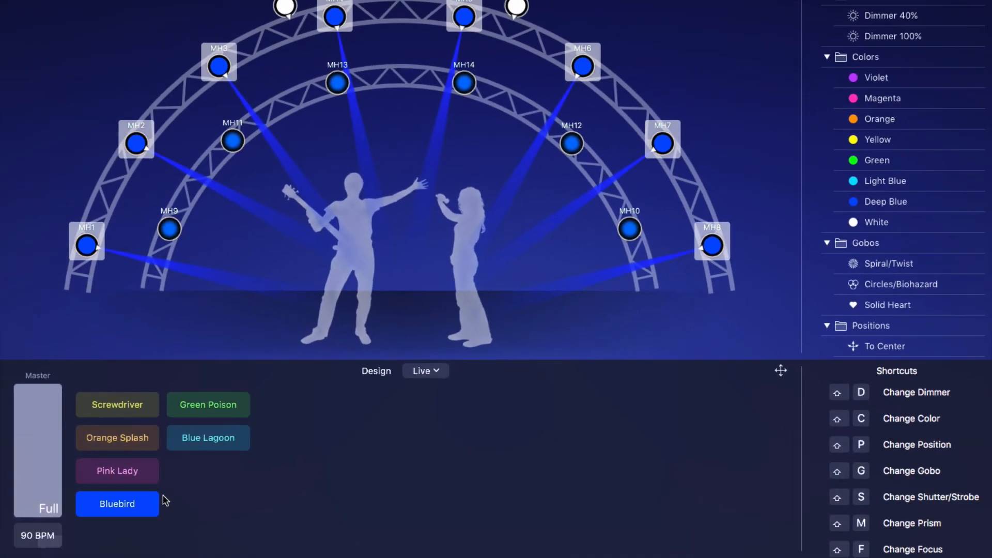
Step: Add the Bluebird cue's ad hoc iris property to the palette as a preset and close the cue's contents
{"action": "right_click", "coordinate": [154, 500]}
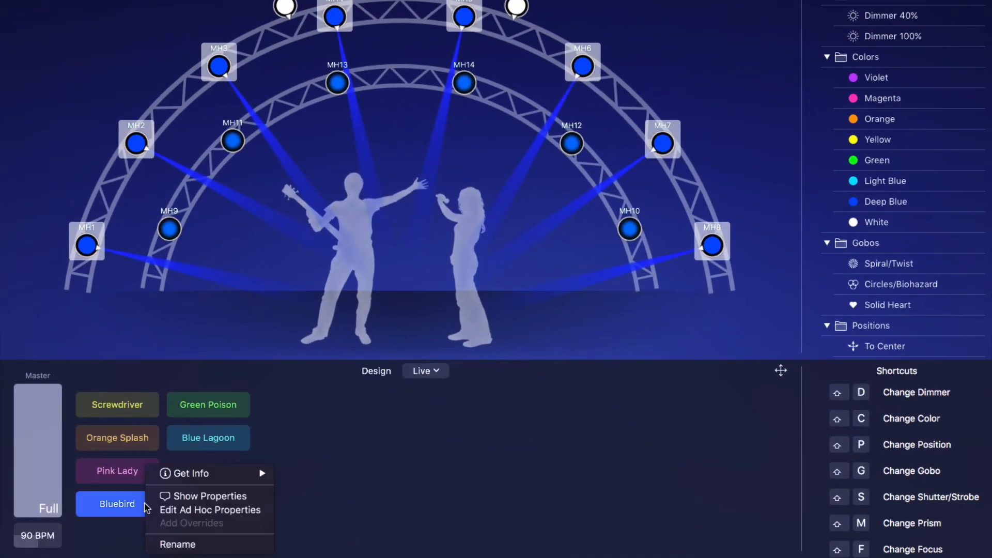
{"action": "left_click", "coordinate": [223, 475]}
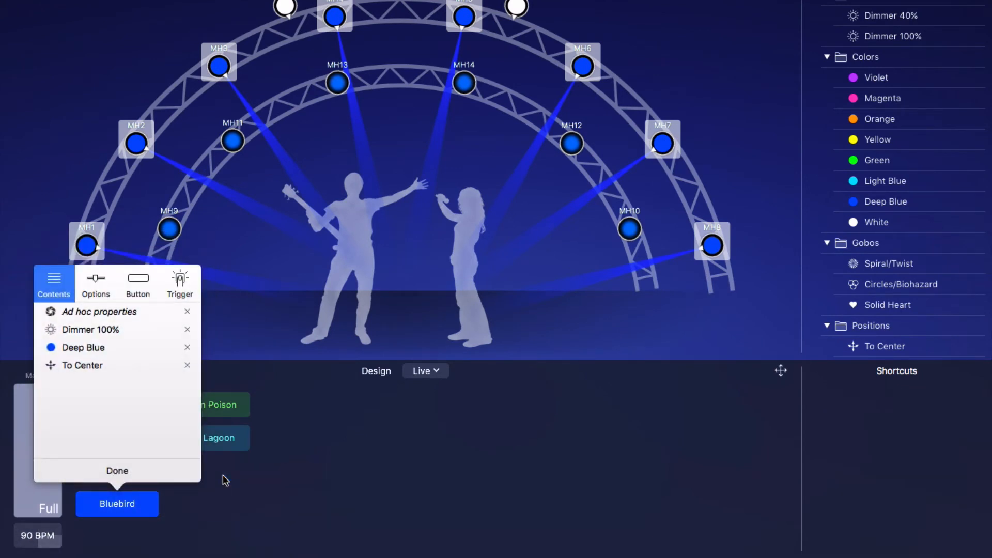
{"action": "right_click", "coordinate": [153, 312]}
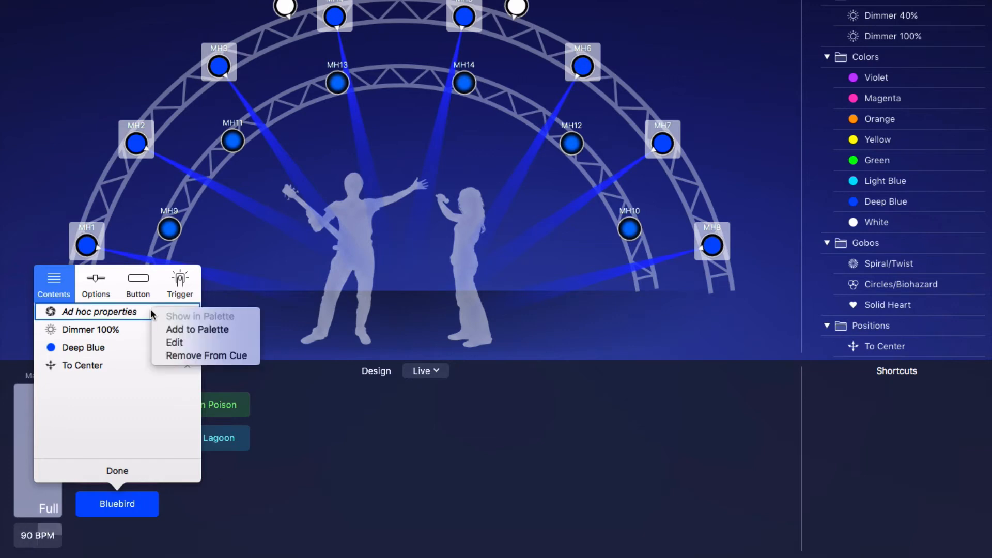
{"action": "left_click", "coordinate": [164, 333]}
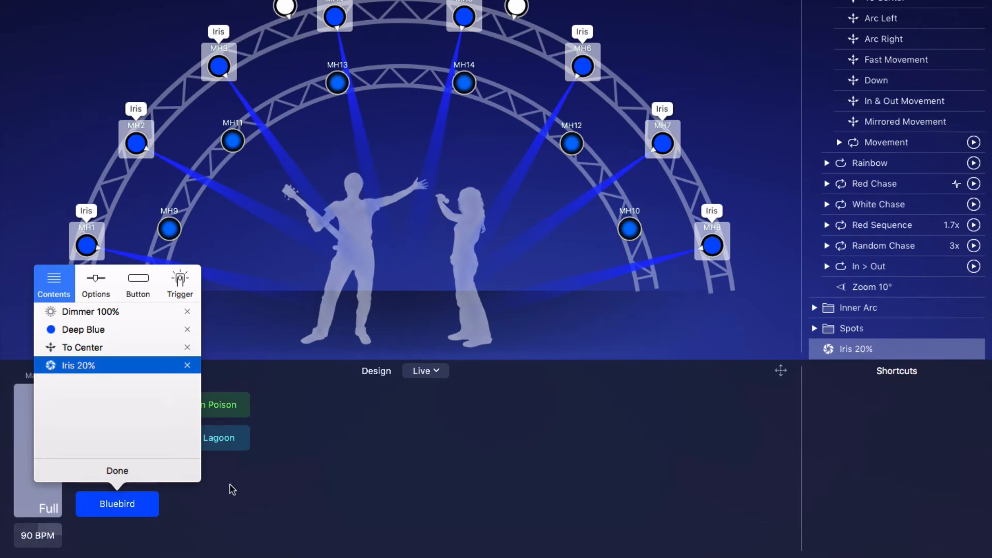
{"action": "left_click", "coordinate": [243, 492]}
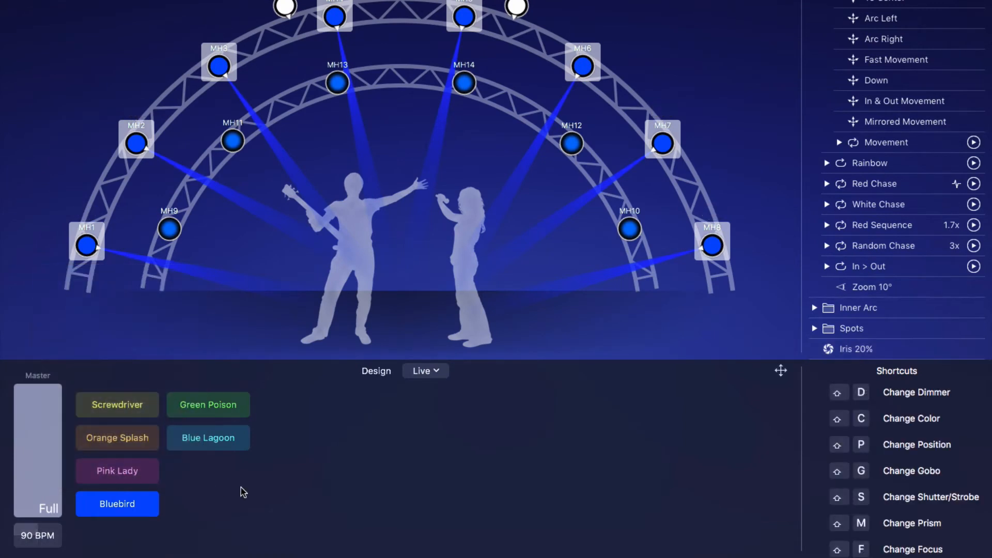
Step: Add the Iris 20% preset to the Blue Lagoon cue and close its contents
{"action": "mouse_move", "coordinate": [892, 356]}
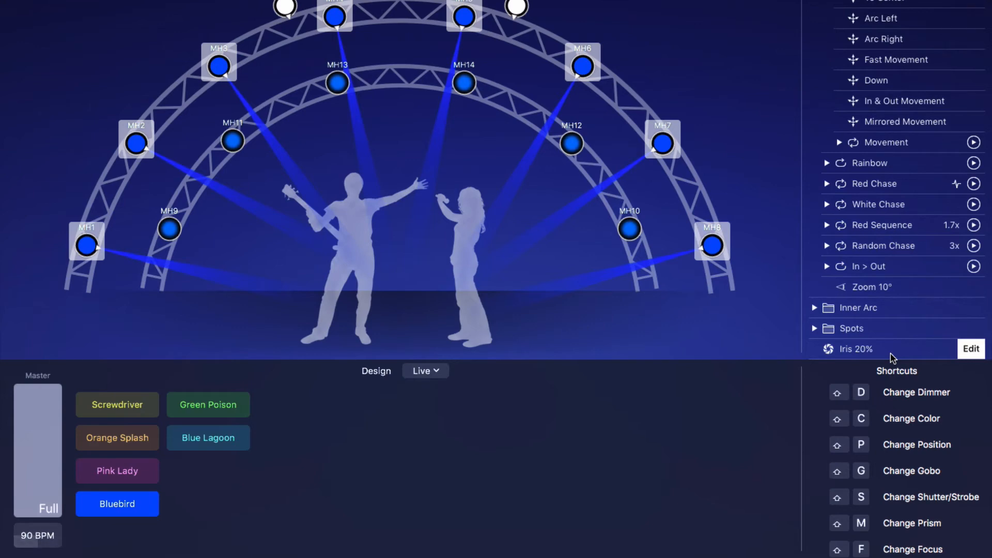
{"action": "left_click_drag", "start_coordinate": [891, 357], "coordinate": [241, 449]}
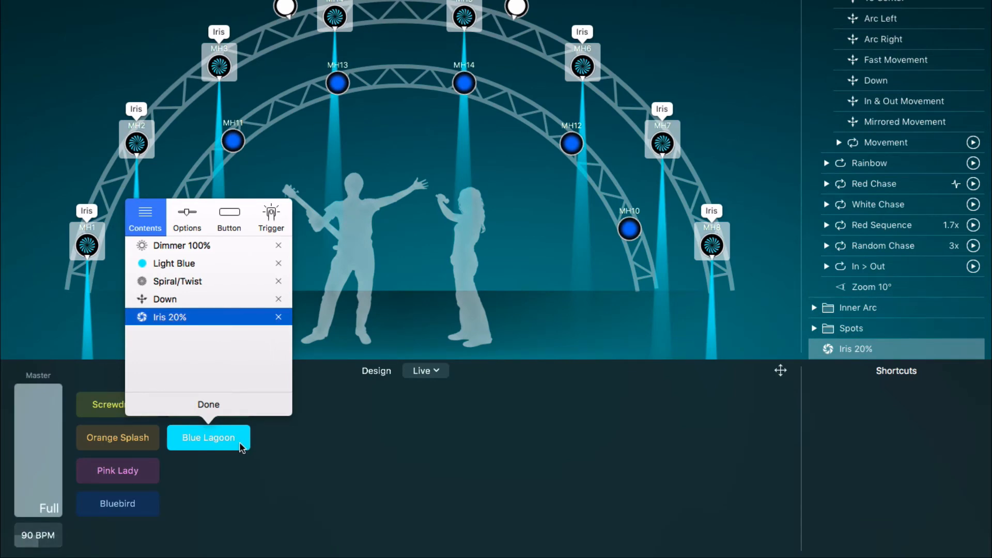
{"action": "left_click", "coordinate": [240, 441]}
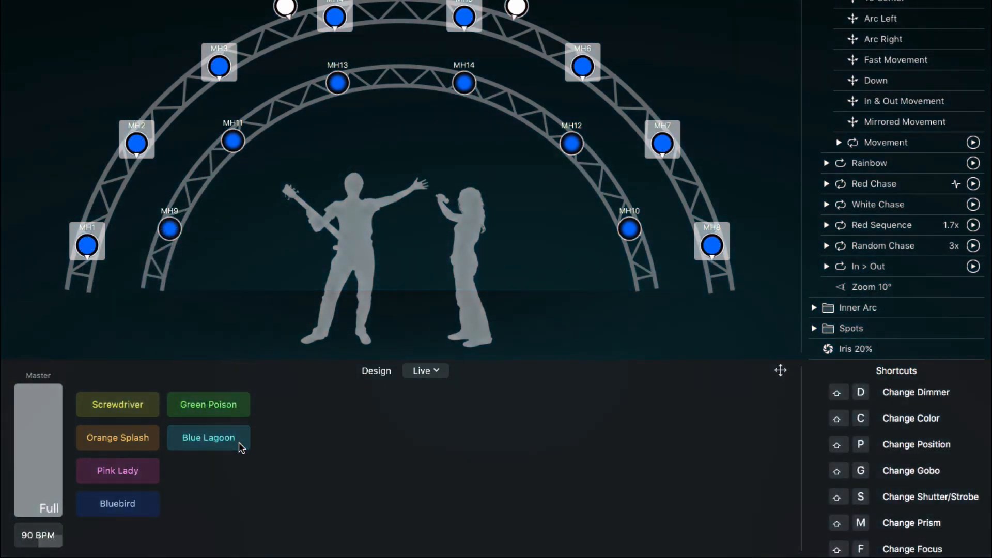
Step: Apply the ring-of-dots gobo to the outer arc fixtures MH1 to MH8 and return to the Live view
{"action": "left_click", "coordinate": [373, 372]}
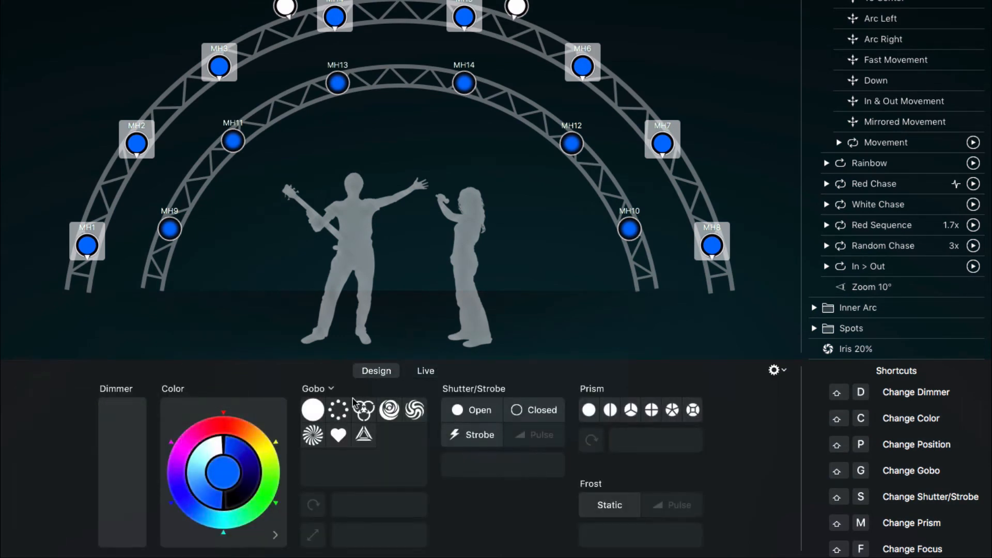
{"action": "left_click", "coordinate": [338, 414]}
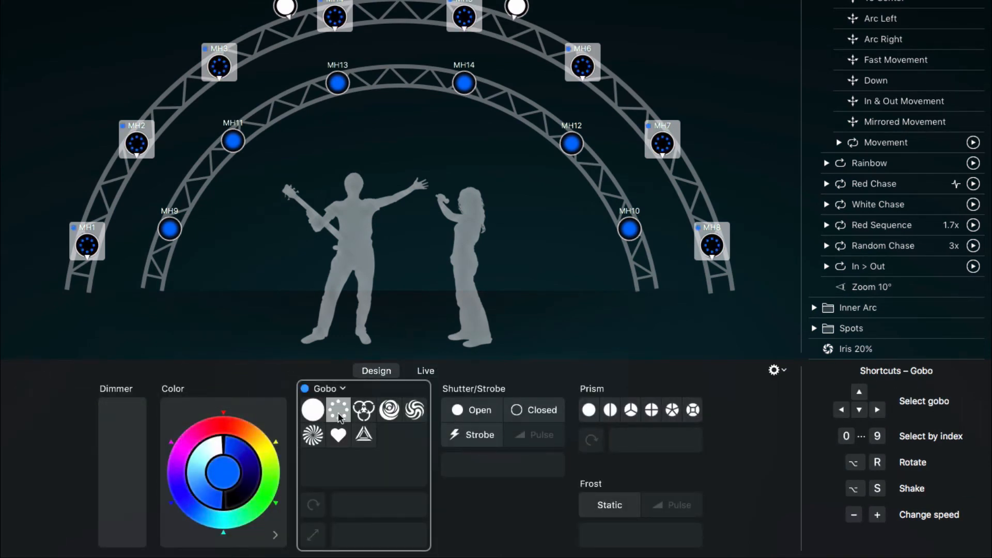
{"action": "left_click", "coordinate": [427, 371]}
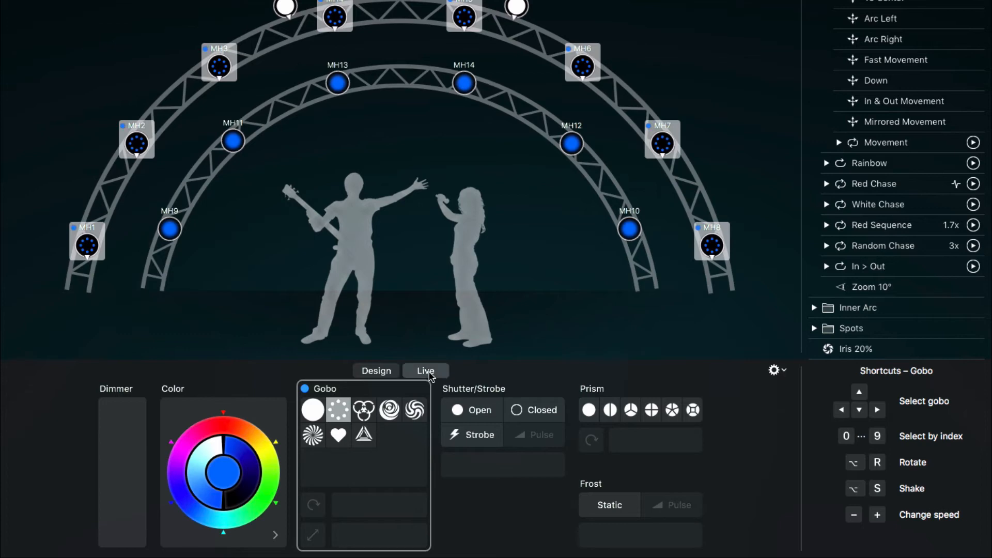
Step: Add the current gobo override to the Bluebird cue and show the cue's properties on the stage
{"action": "right_click", "coordinate": [144, 507]}
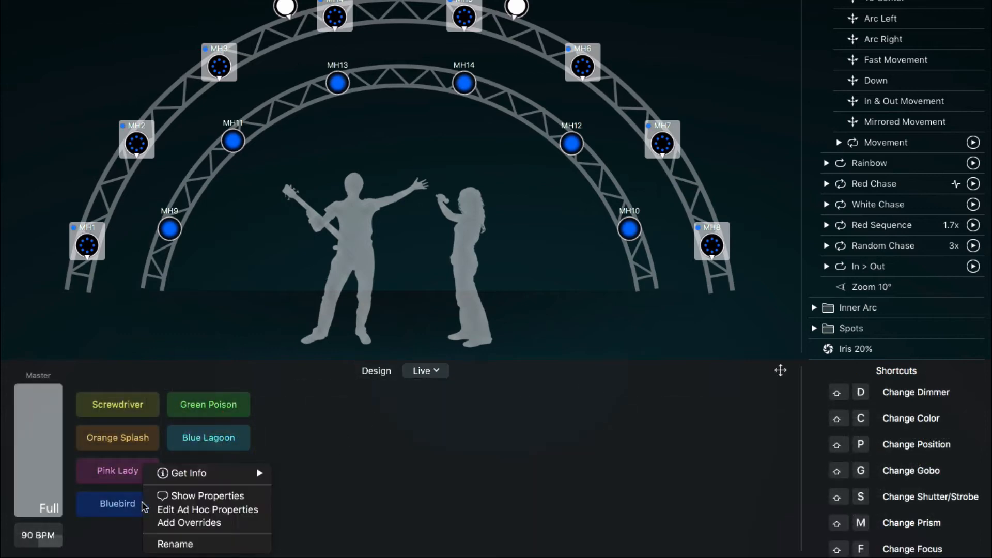
{"action": "left_click", "coordinate": [239, 523]}
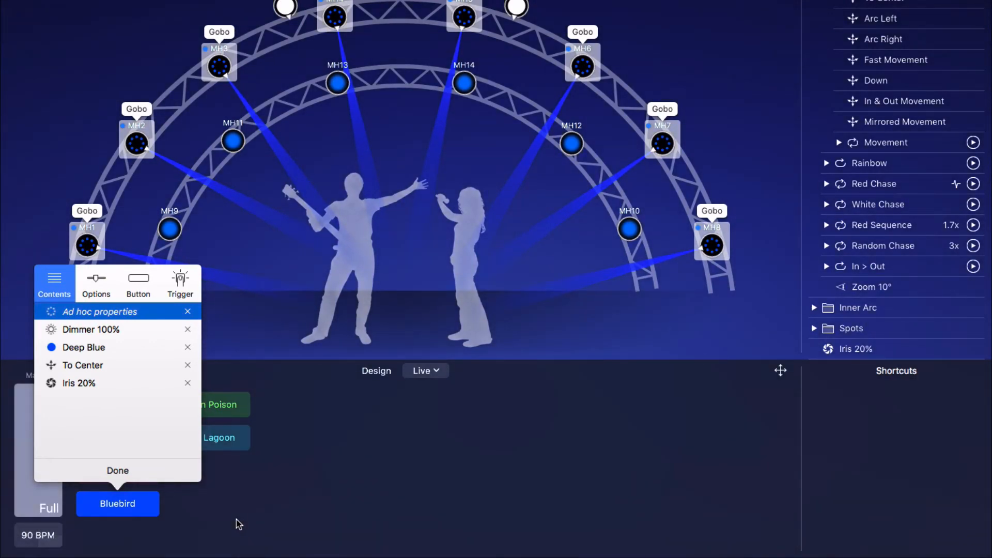
{"action": "left_click", "coordinate": [201, 511]}
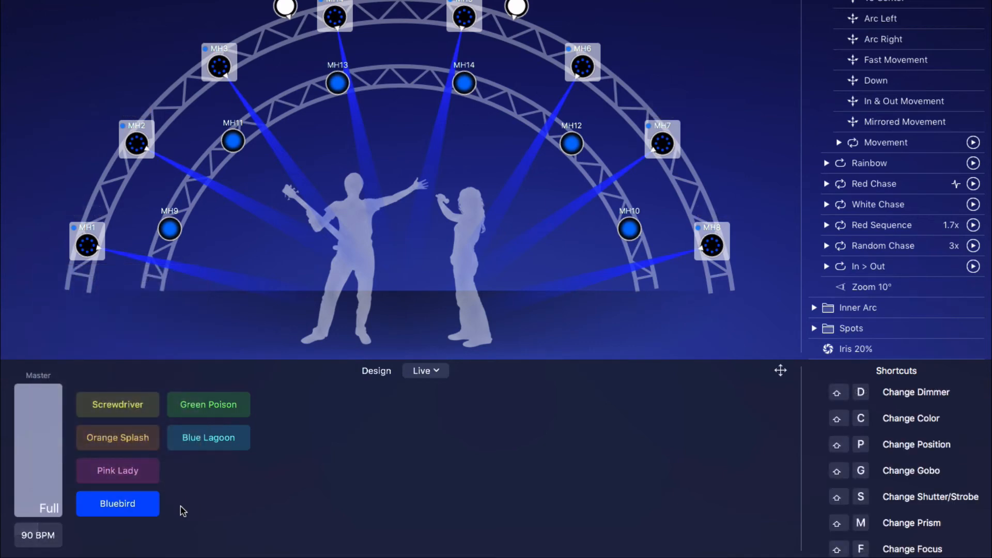
{"action": "right_click", "coordinate": [151, 510]}
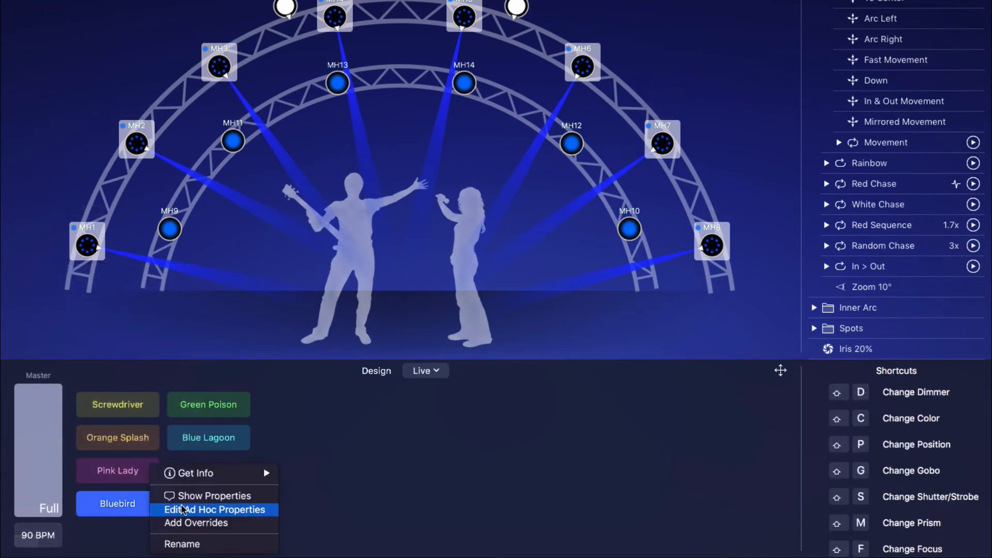
{"action": "left_click", "coordinate": [209, 496]}
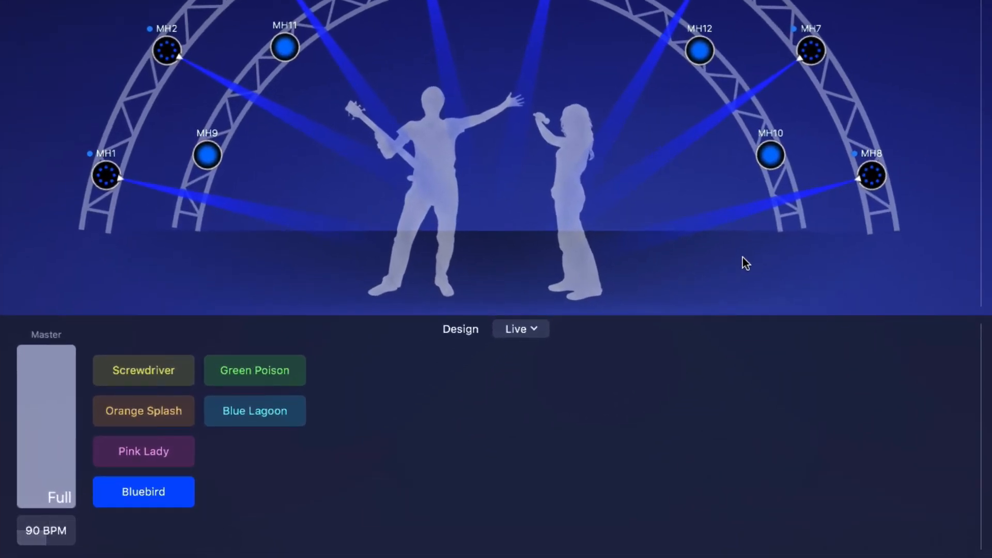
Step: Rearrange the six cue buttons into a gapless grid of two columns, placing Bluebird beneath Blue Lagoon
{"action": "left_click", "coordinate": [954, 329]}
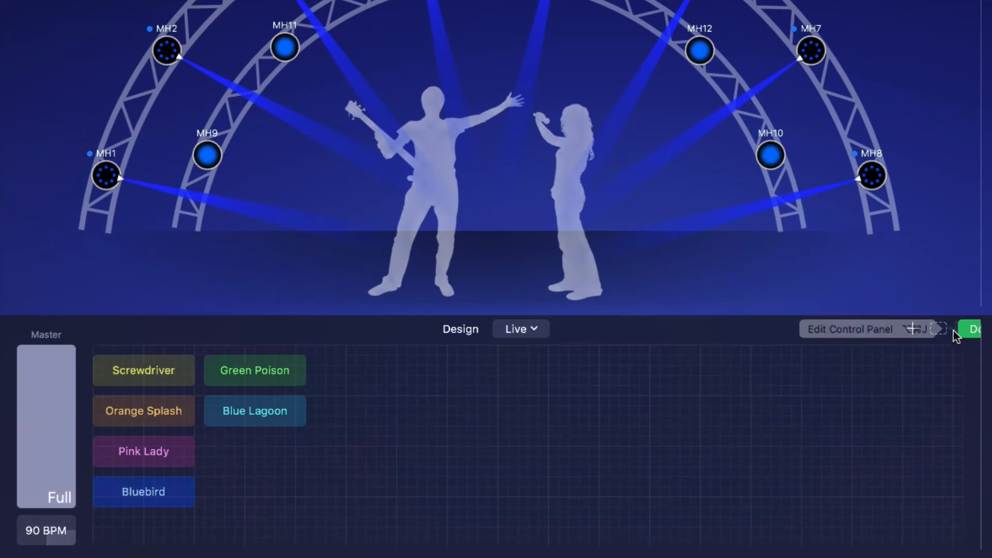
{"action": "left_click_drag", "start_coordinate": [135, 412], "coordinate": [136, 402]}
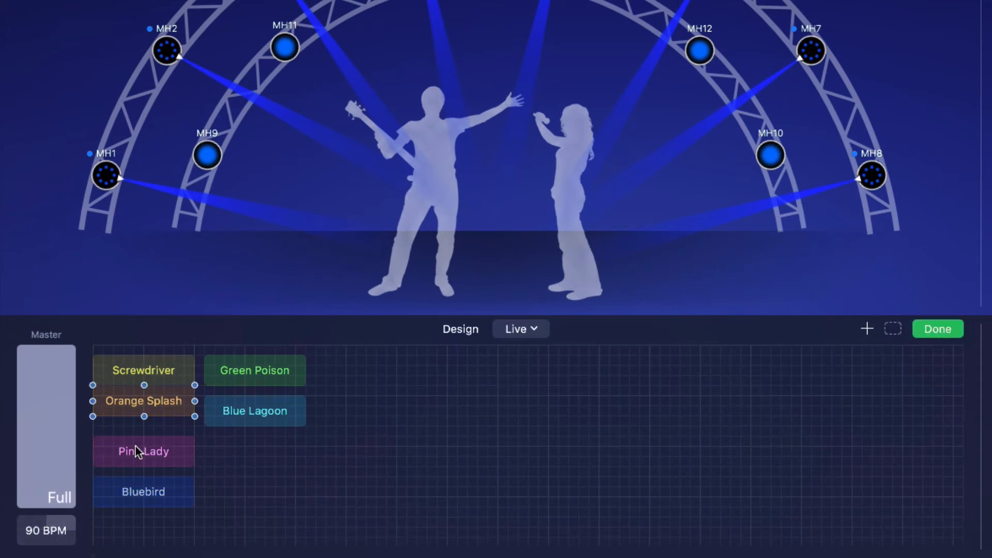
{"action": "left_click_drag", "start_coordinate": [136, 448], "coordinate": [135, 430]}
{"action": "left_click_drag", "start_coordinate": [256, 375], "coordinate": [249, 398]}
{"action": "left_click_drag", "start_coordinate": [153, 491], "coordinate": [258, 434]}
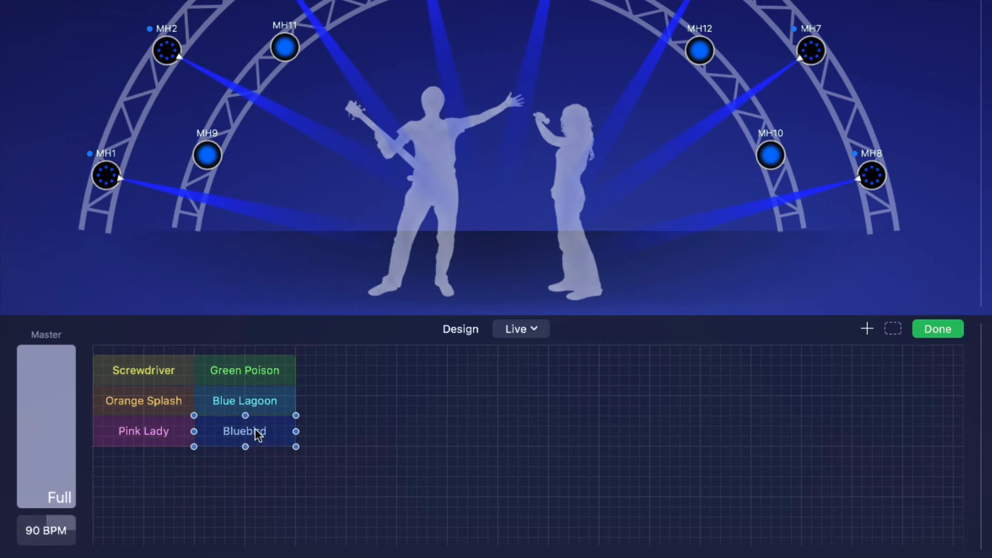
{"action": "left_click", "coordinate": [939, 330]}
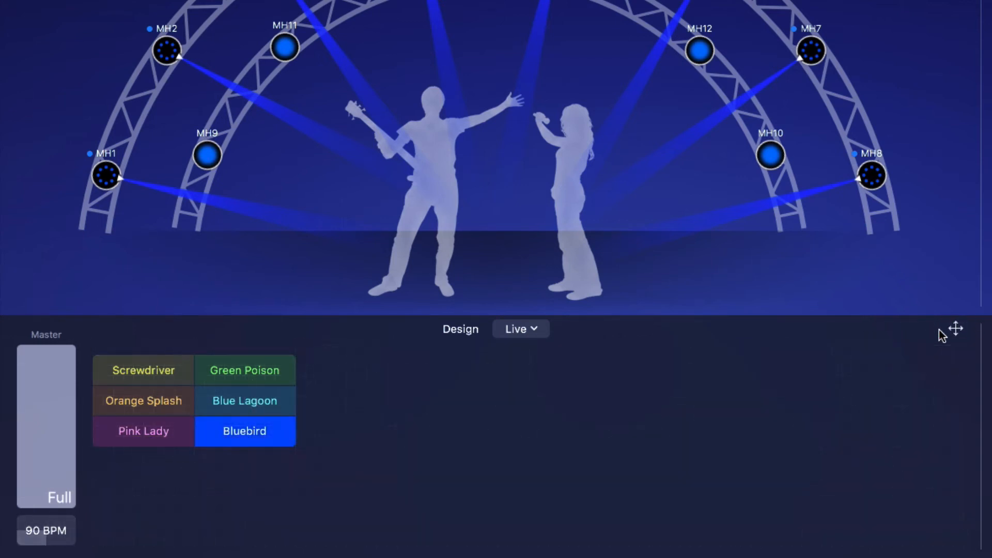
Step: Activate the Blue Lagoon, Green Poison, Screwdriver and Orange Splash cues one after another to preview them
{"action": "left_click", "coordinate": [284, 404]}
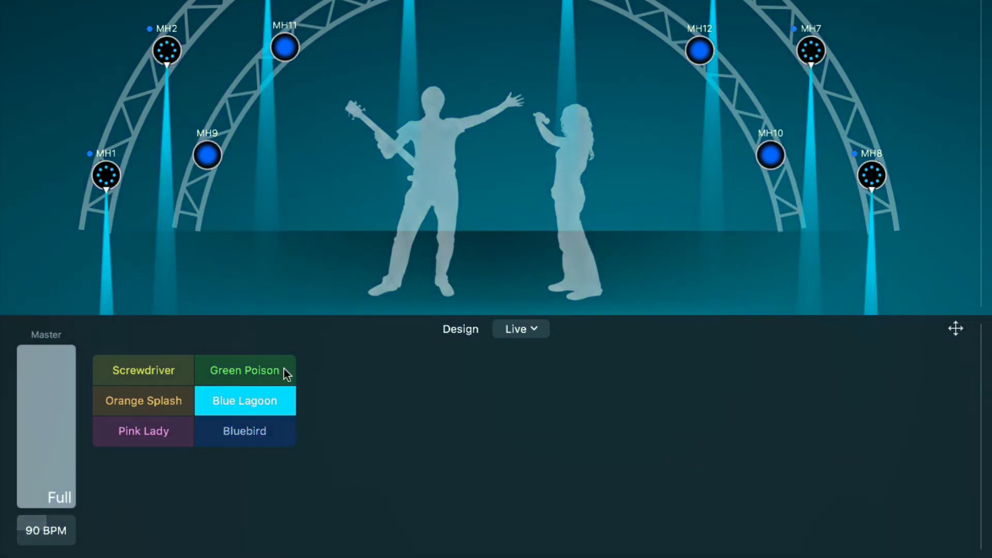
{"action": "left_click", "coordinate": [284, 370]}
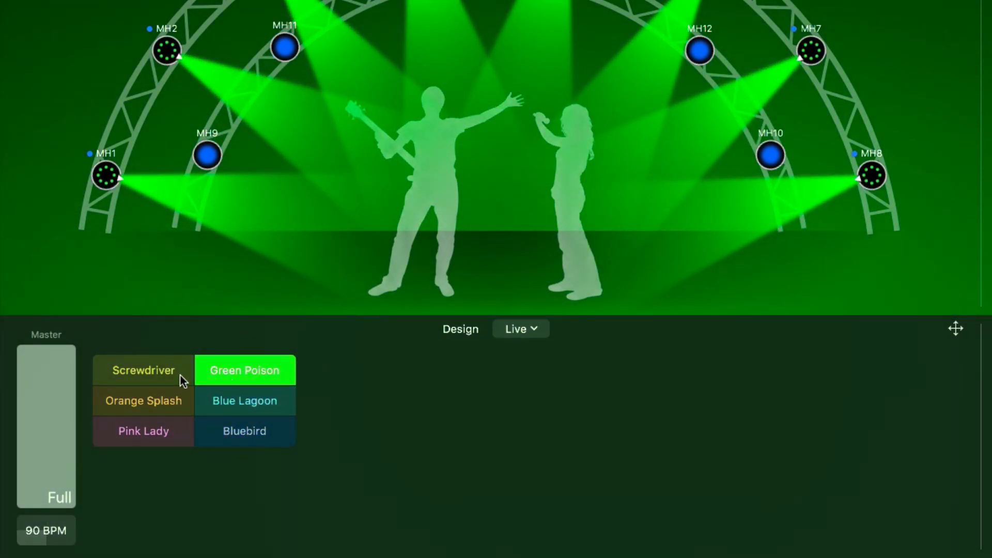
{"action": "left_click", "coordinate": [180, 375]}
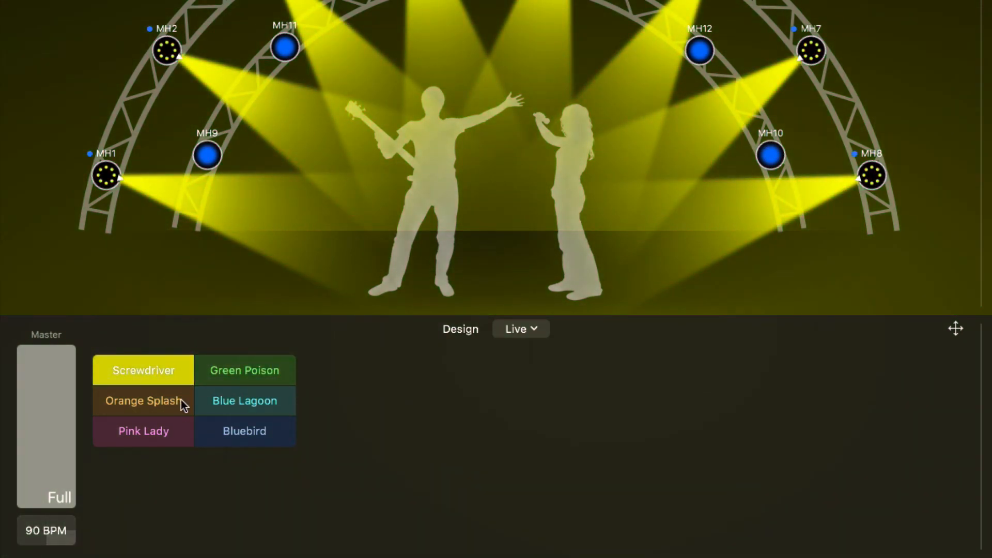
{"action": "left_click", "coordinate": [181, 405]}
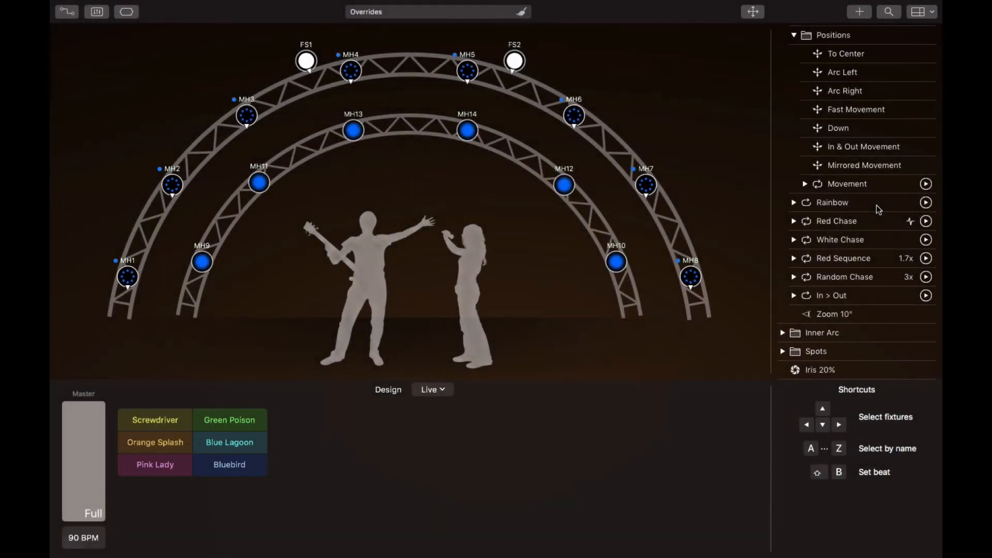
Step: Add the Rainbow sequence from the palette as a cue button below Pink Lady and activate it
{"action": "left_click_drag", "start_coordinate": [883, 207], "coordinate": [193, 499]}
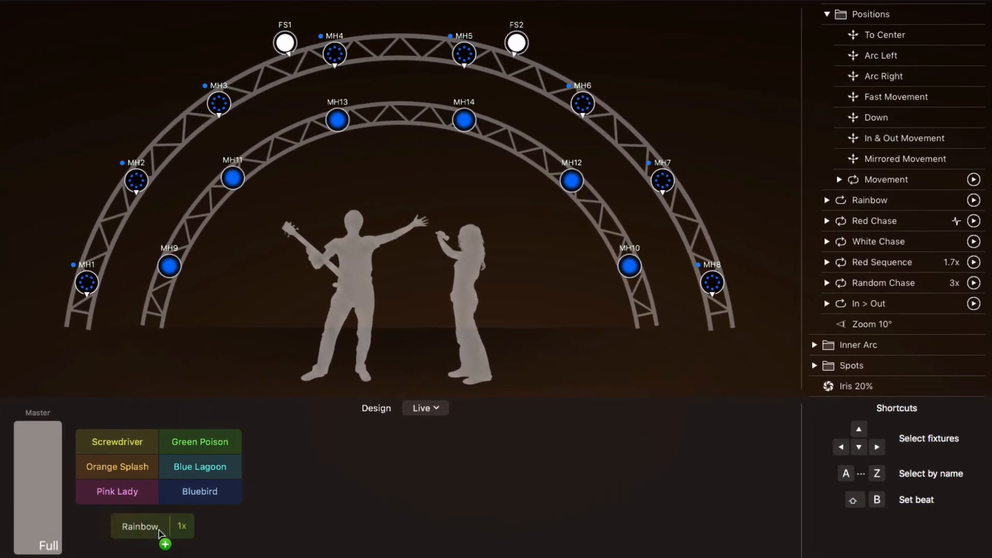
{"action": "left_click_drag", "start_coordinate": [159, 530], "coordinate": [125, 532]}
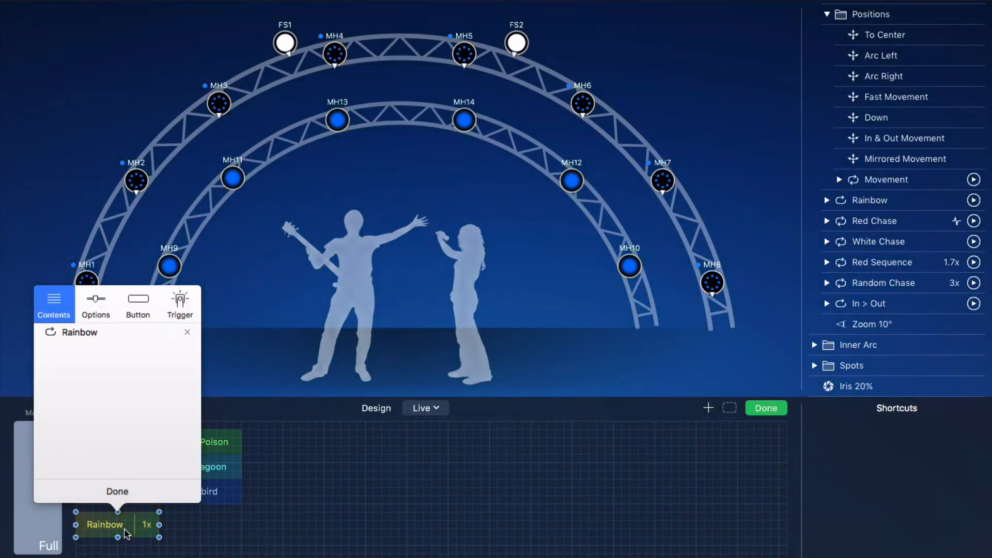
{"action": "left_click", "coordinate": [142, 553]}
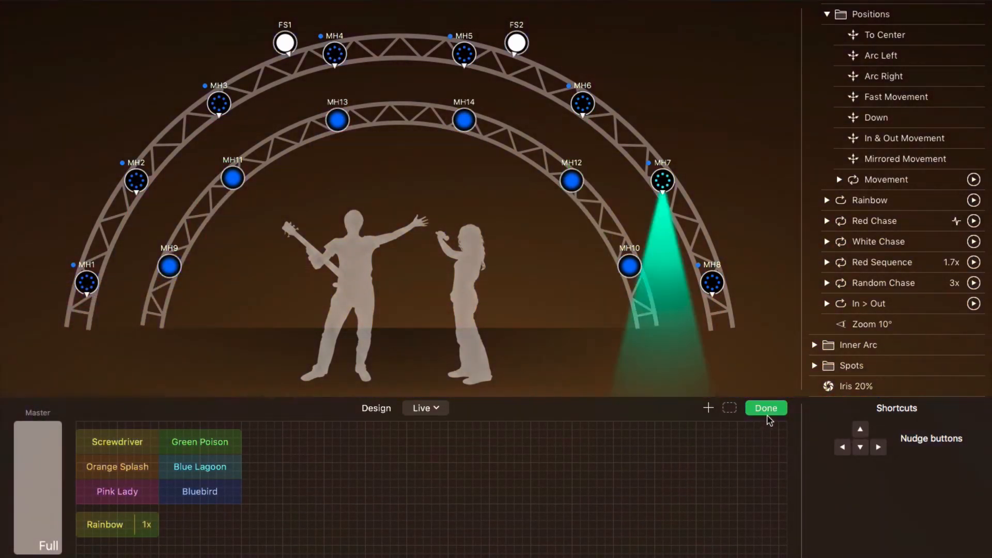
{"action": "left_click", "coordinate": [770, 409]}
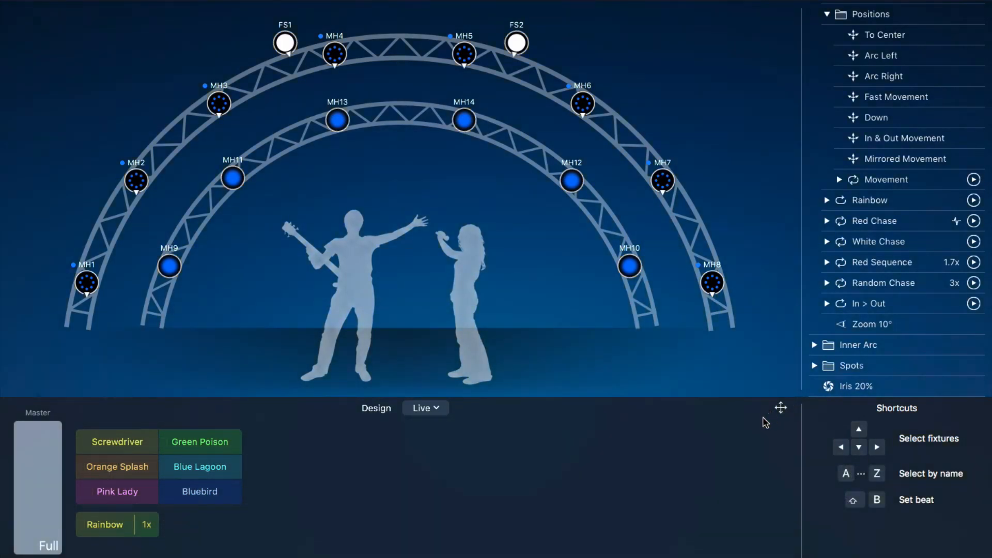
{"action": "left_click", "coordinate": [119, 537]}
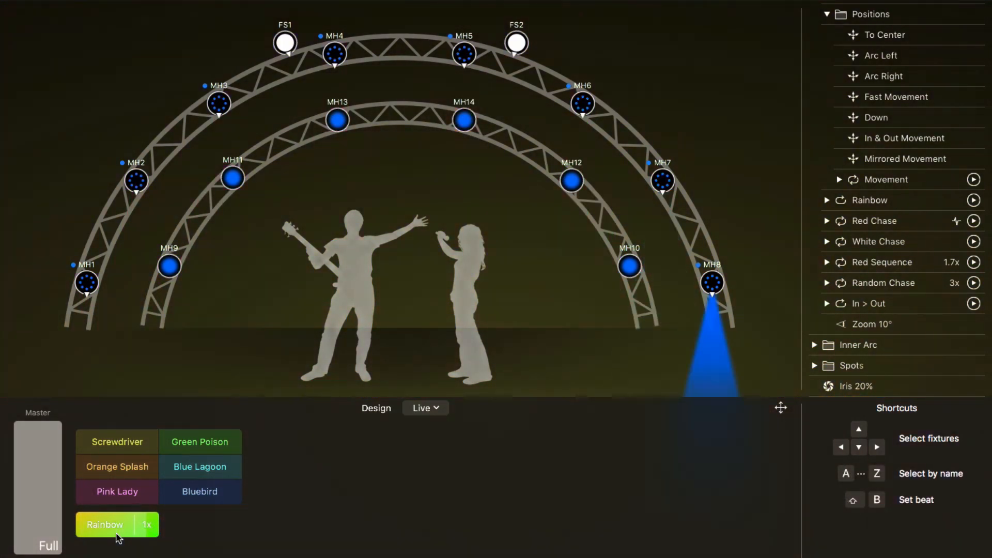
Step: Stop the Rainbow cue, set its speed to 2.5x, and briefly run it at that speed
{"action": "left_click", "coordinate": [119, 538]}
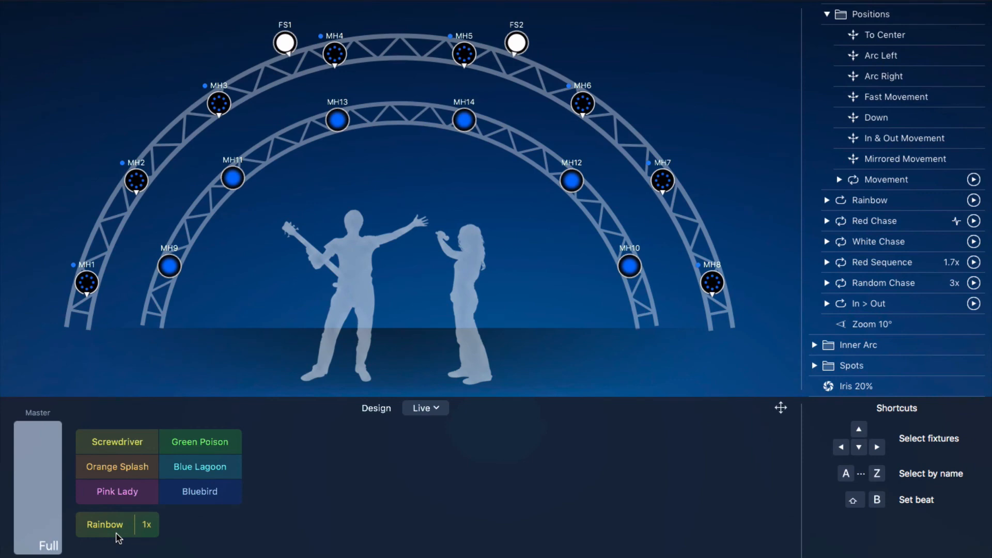
{"action": "left_click", "coordinate": [147, 535]}
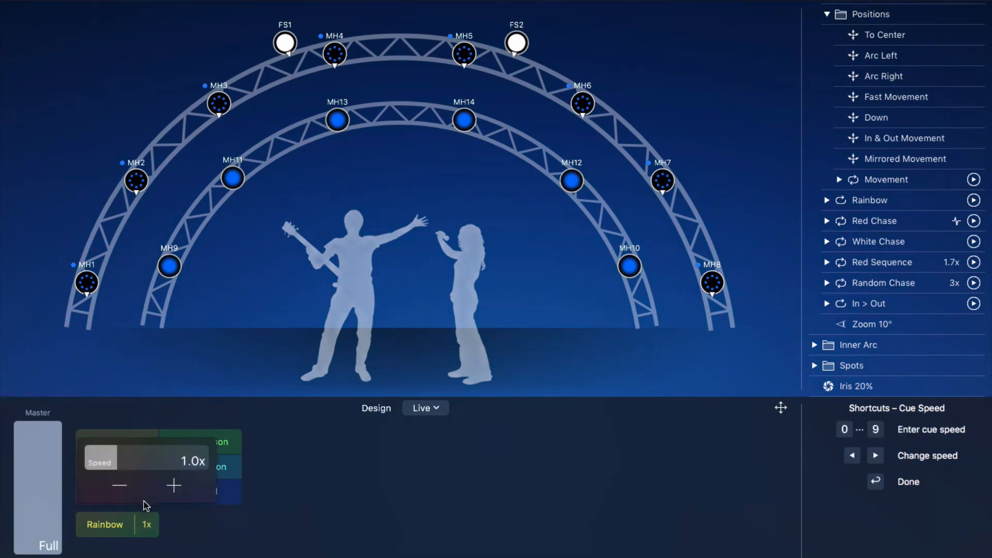
{"action": "left_click", "coordinate": [144, 457]}
{"action": "left_click", "coordinate": [125, 536]}
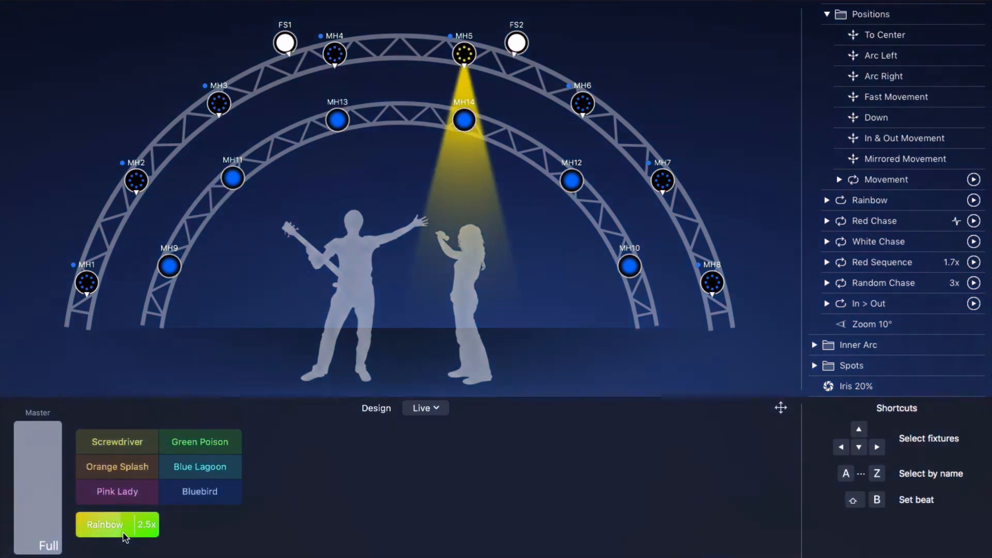
{"action": "left_click", "coordinate": [126, 537]}
Step: Set the Rainbow cue's speed to 0.5x and briefly run the cue to preview it
{"action": "left_click", "coordinate": [146, 534]}
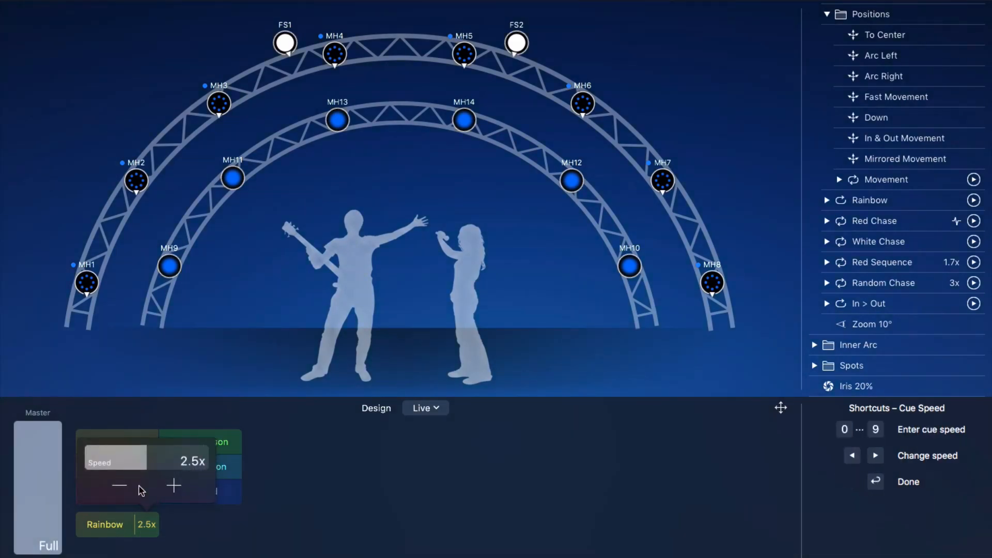
{"action": "left_click_drag", "start_coordinate": [138, 464], "coordinate": [104, 464]}
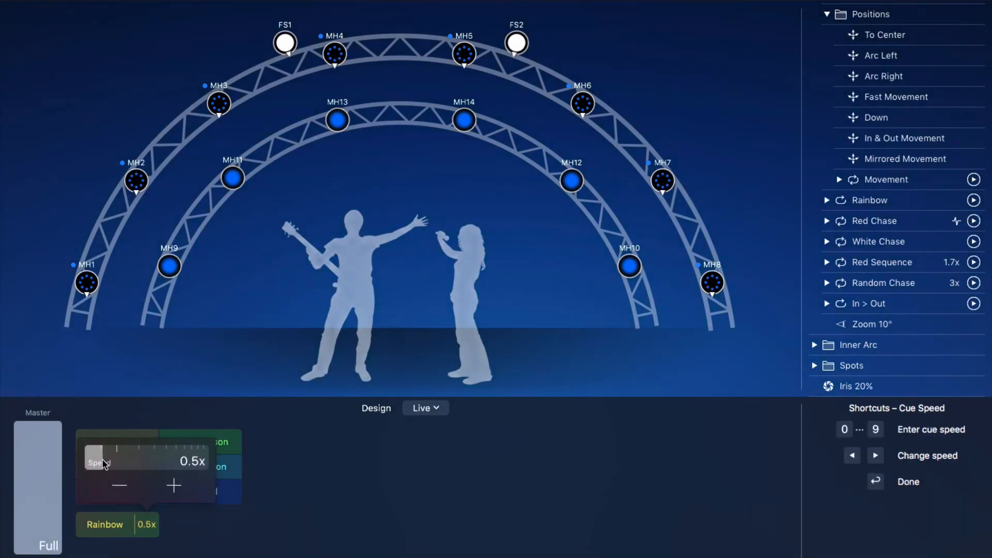
{"action": "left_click", "coordinate": [118, 538]}
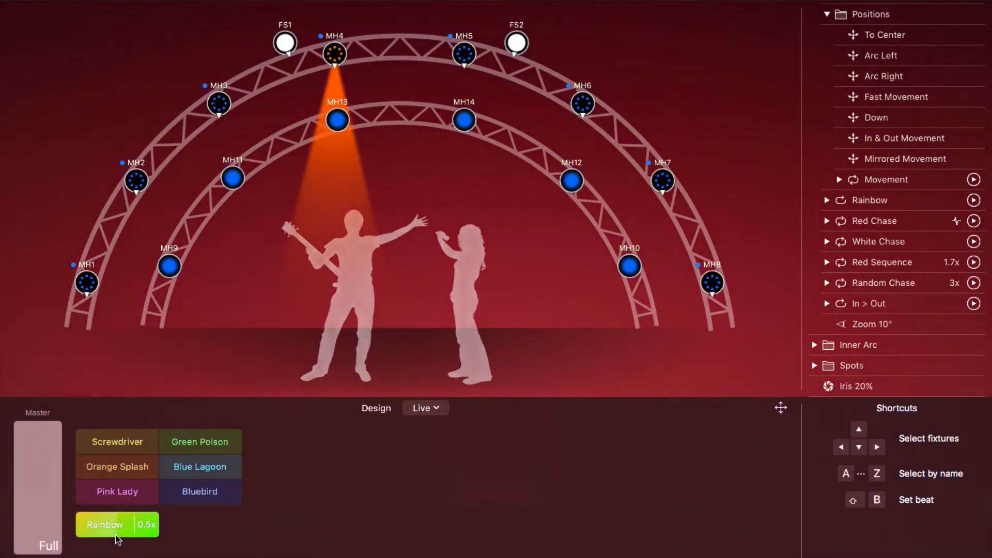
{"action": "left_click", "coordinate": [118, 539]}
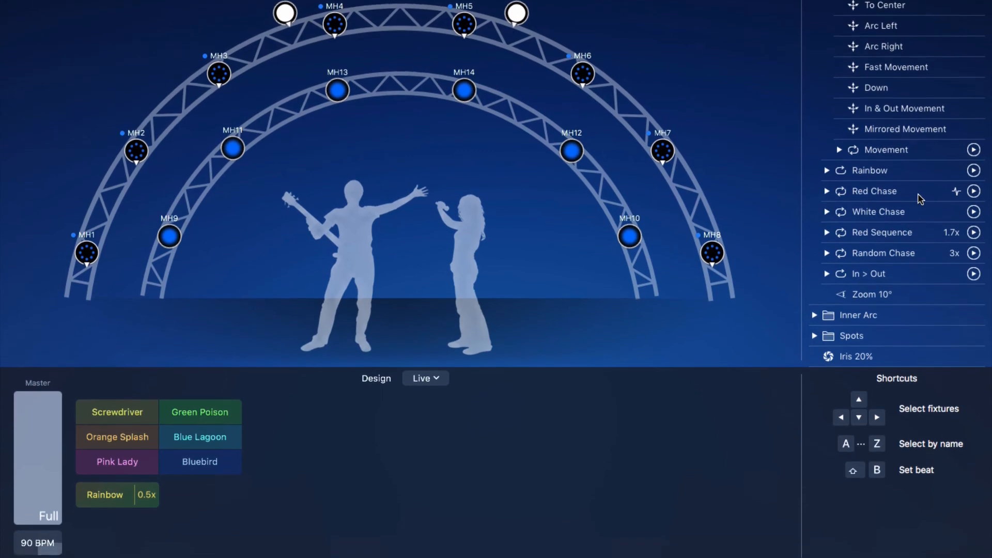
Step: Add the Red Chase sequence from the palette as a cue button below Rainbow, then preview and stop it
{"action": "left_click_drag", "start_coordinate": [917, 221], "coordinate": [246, 544]}
{"action": "left_click_drag", "start_coordinate": [243, 501], "coordinate": [131, 531]}
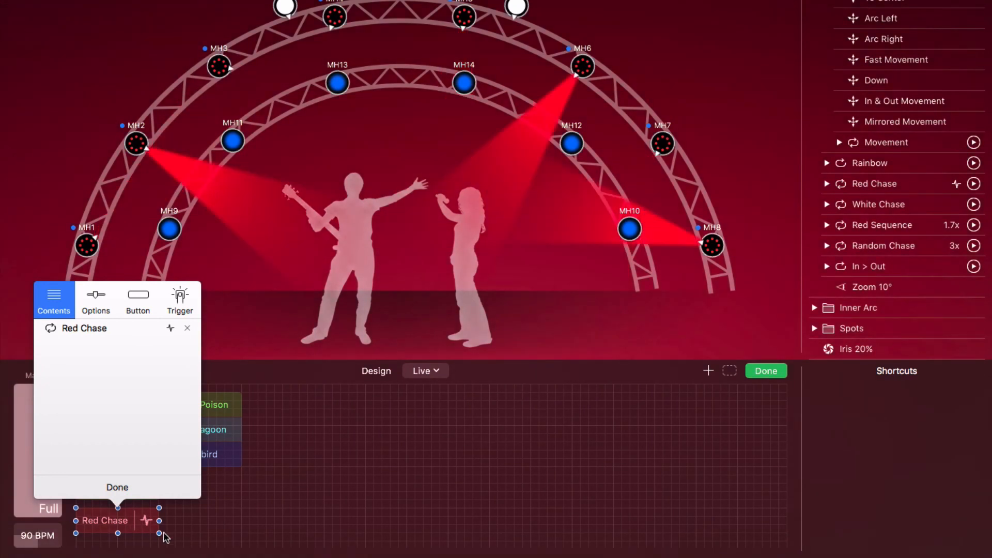
{"action": "left_click", "coordinate": [768, 371]}
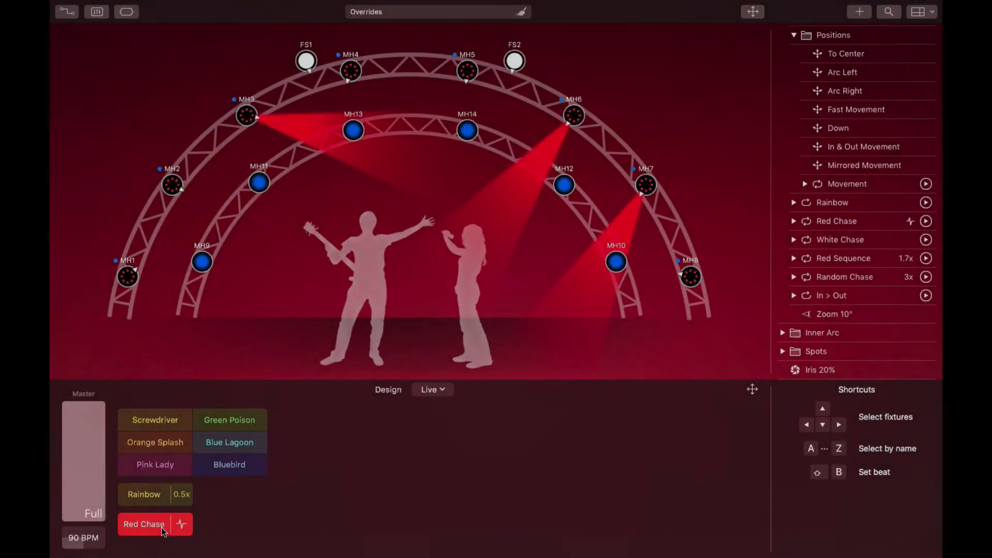
{"action": "left_click", "coordinate": [162, 529]}
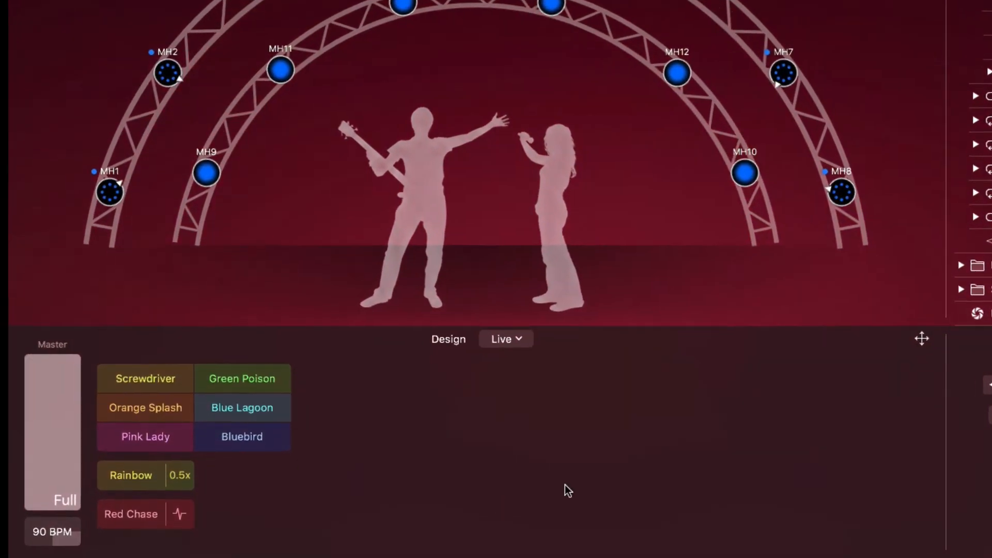
Step: Enclose all eight cue buttons in a frame named Outer Movers, leaving the Previous/Next buttons off
{"action": "left_click", "coordinate": [922, 339]}
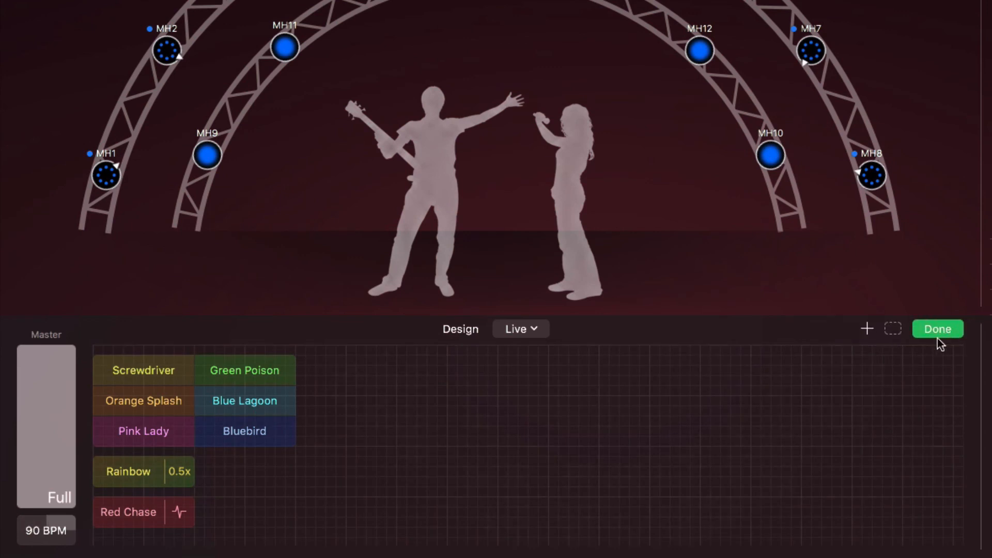
{"action": "left_click_drag", "start_coordinate": [333, 513], "coordinate": [139, 374]}
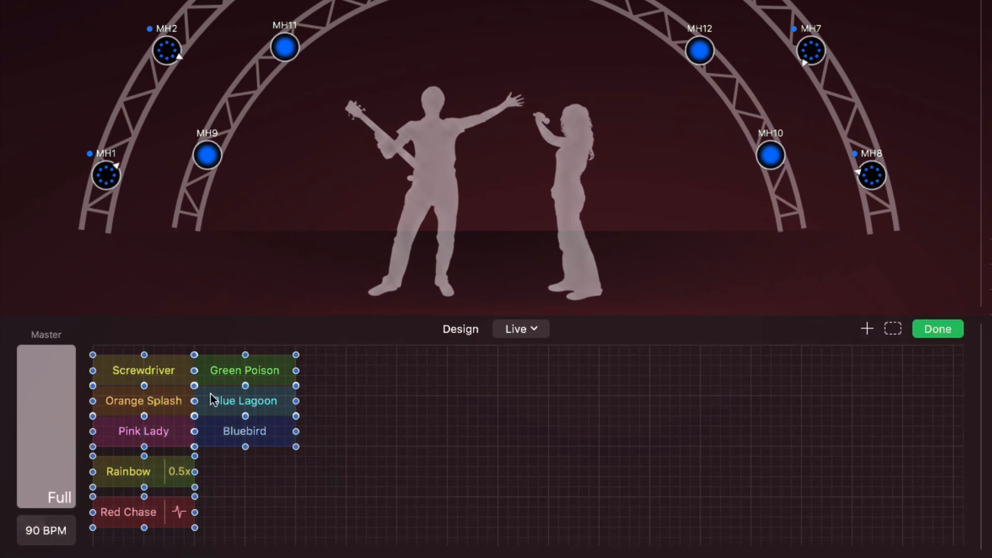
{"action": "left_click", "coordinate": [897, 336]}
{"action": "type", "text": "Outer "}
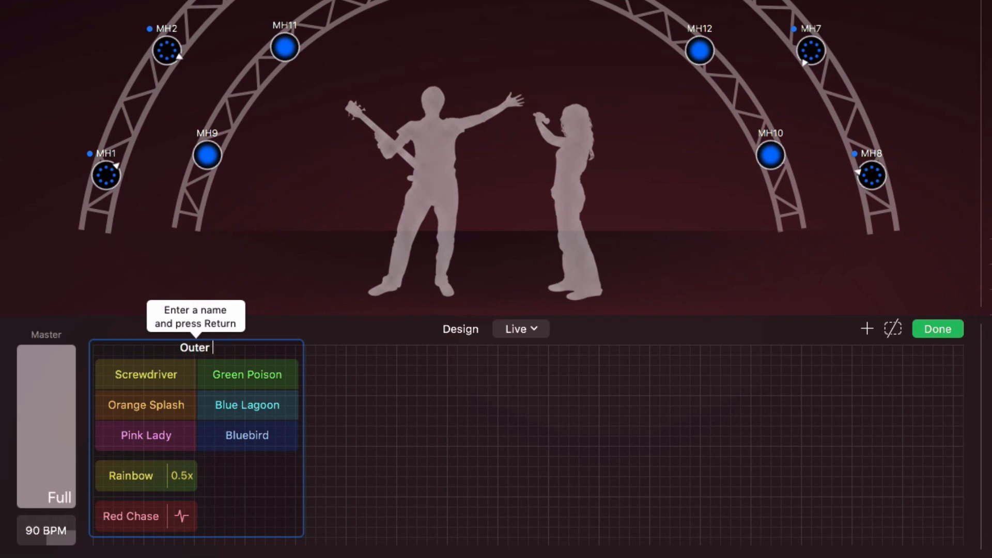
{"action": "type", "text": "Movers"}
{"action": "key", "text": "Return"}
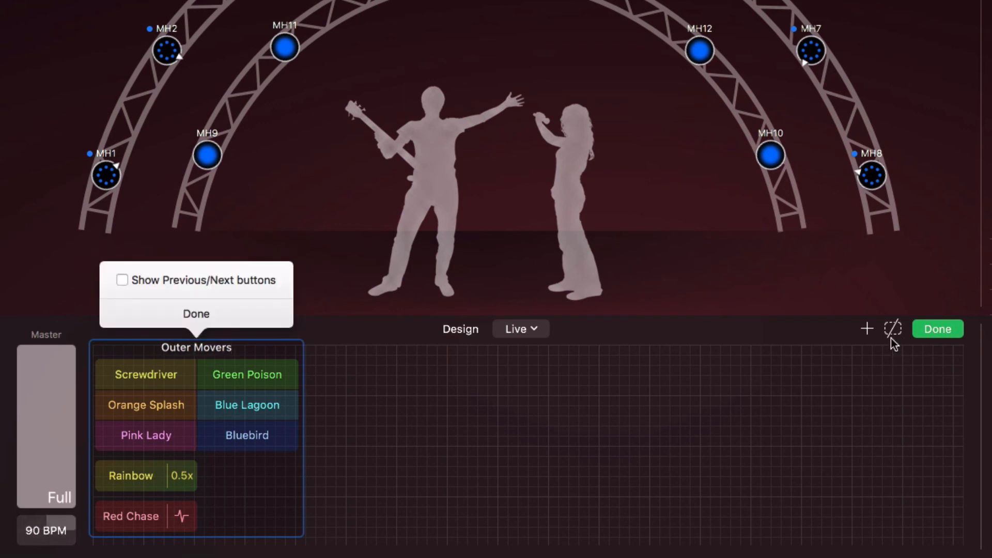
{"action": "left_click", "coordinate": [268, 311]}
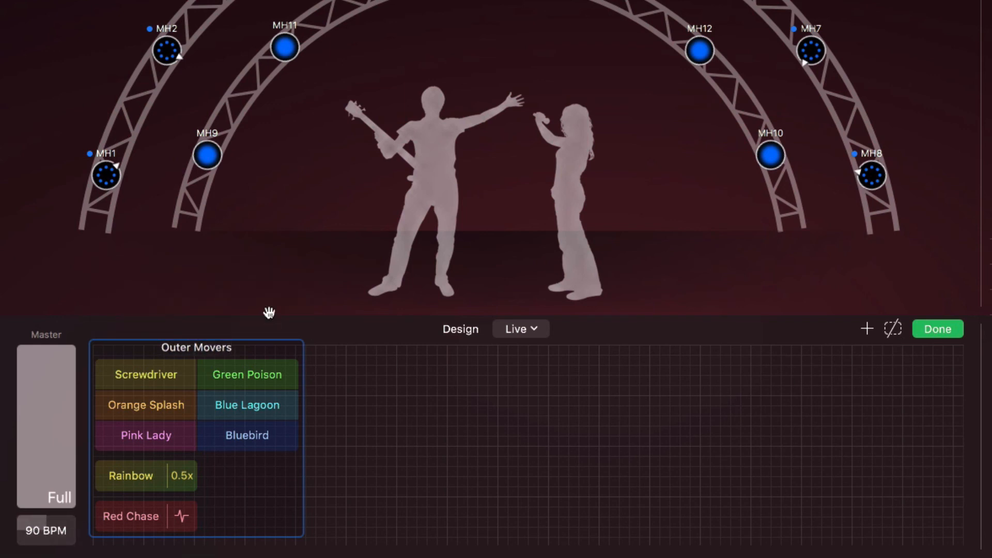
Step: Look at the frame removal options for the Red Chase button without applying any, and finish editing the cue layout
{"action": "right_click", "coordinate": [148, 526]}
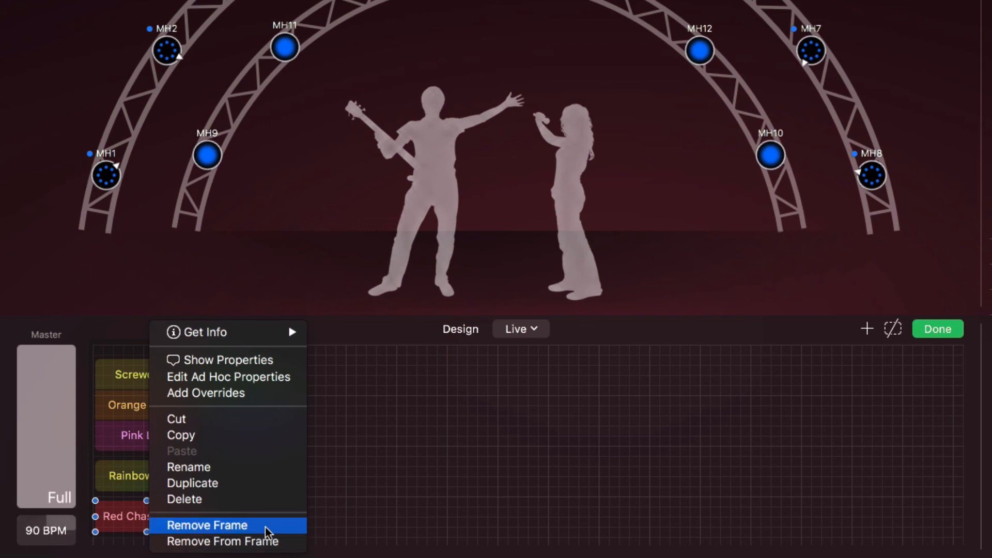
{"action": "left_click", "coordinate": [351, 519]}
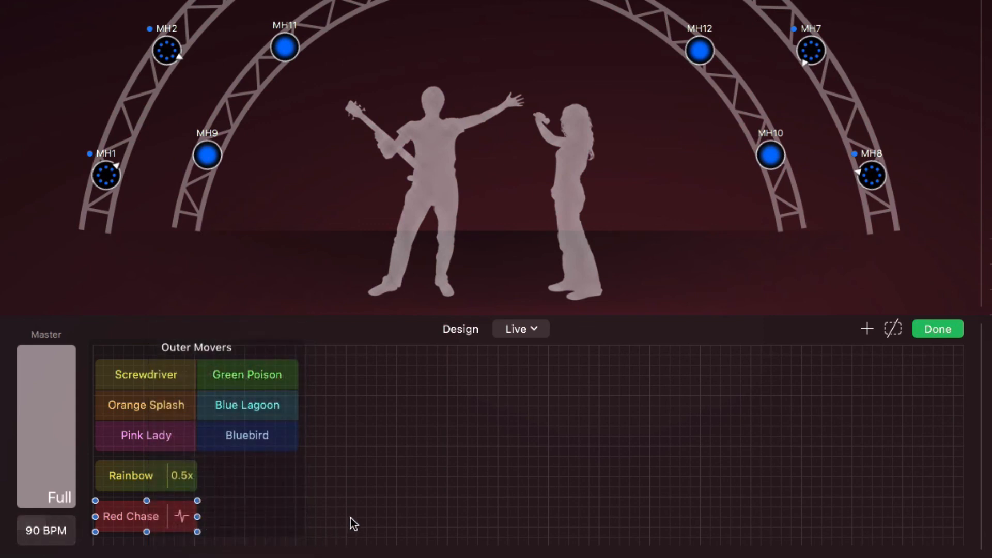
{"action": "left_click", "coordinate": [937, 336]}
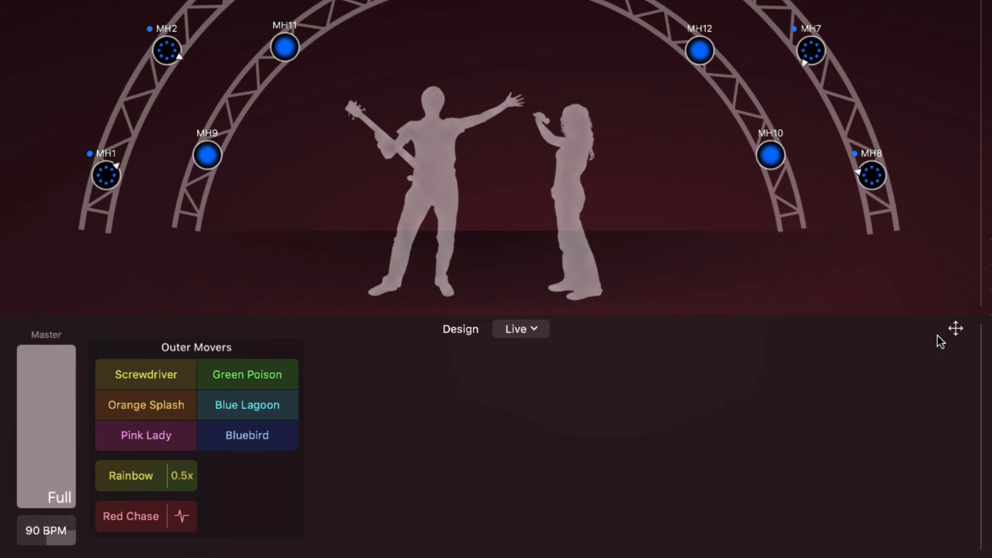